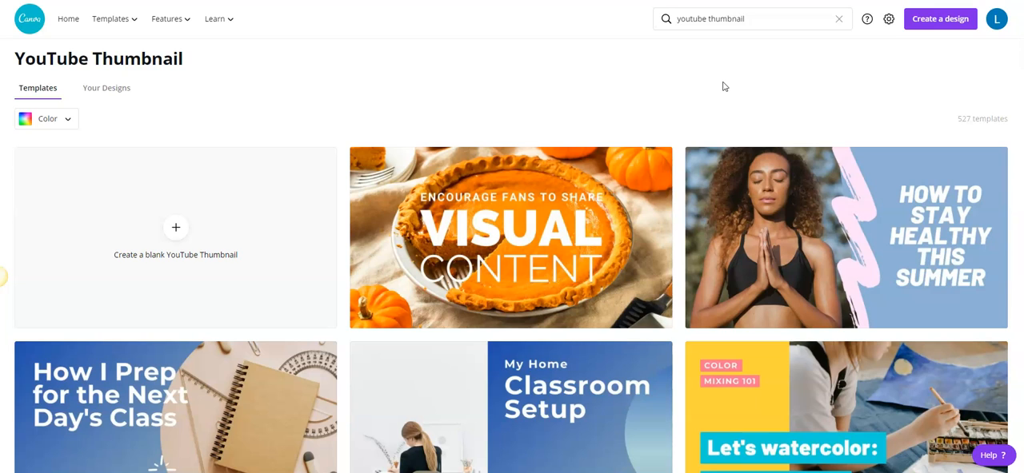
Step: Browse the YouTube thumbnail template results to examine the available layouts and styles
{"action": "scroll", "coordinate": [724, 87], "scroll_direction": "down", "scroll_amount": 3}
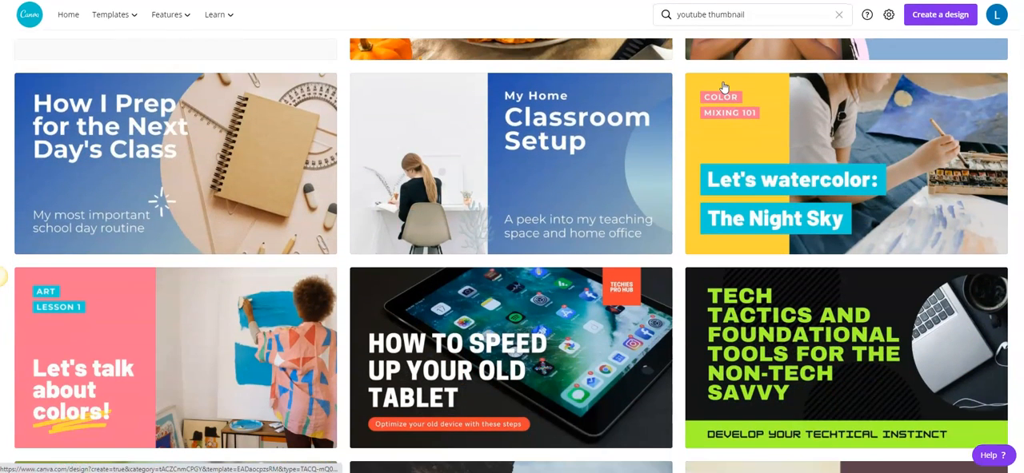
{"action": "mouse_move", "coordinate": [723, 87]}
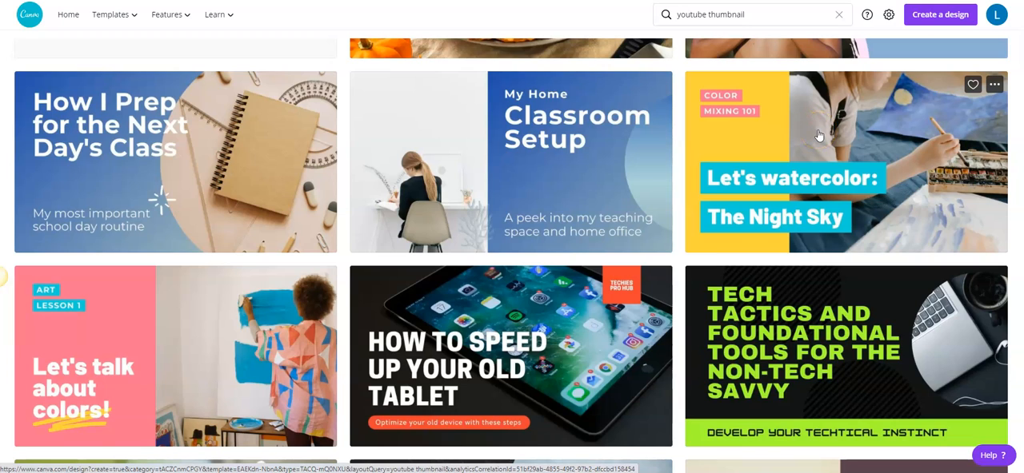
{"action": "scroll", "coordinate": [818, 136], "scroll_direction": "down", "scroll_amount": 2}
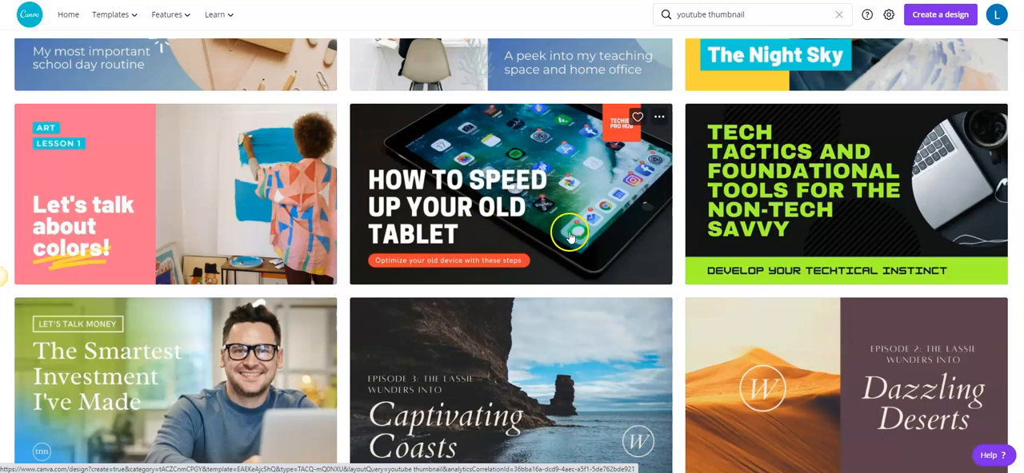
{"action": "scroll", "coordinate": [737, 216], "scroll_direction": "down", "scroll_amount": 3}
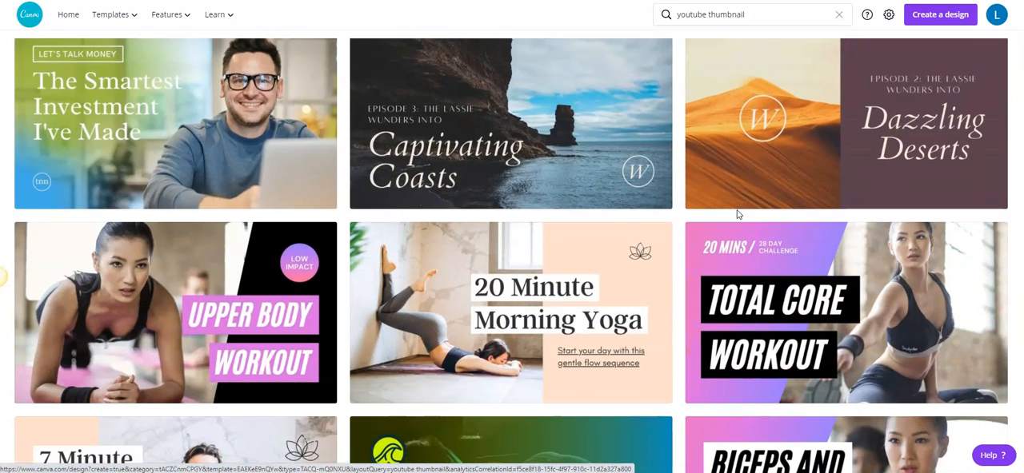
{"action": "scroll", "coordinate": [737, 214], "scroll_direction": "down", "scroll_amount": 1}
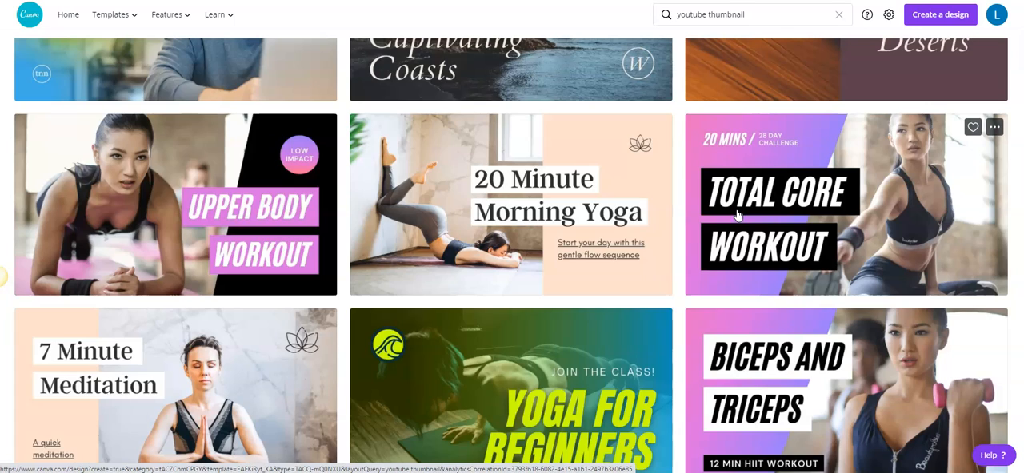
{"action": "scroll", "coordinate": [738, 215], "scroll_direction": "down", "scroll_amount": 2}
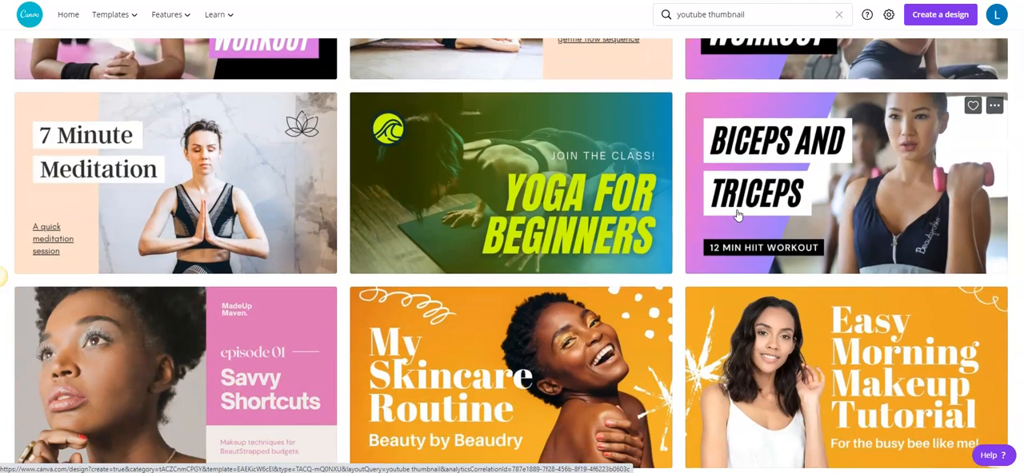
{"action": "scroll", "coordinate": [737, 214], "scroll_direction": "down", "scroll_amount": 2}
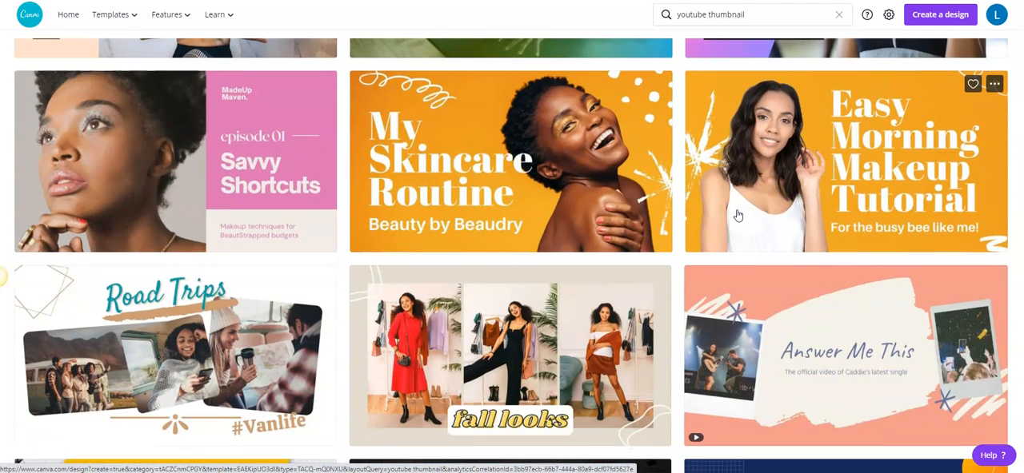
{"action": "scroll", "coordinate": [737, 214], "scroll_direction": "down", "scroll_amount": 2}
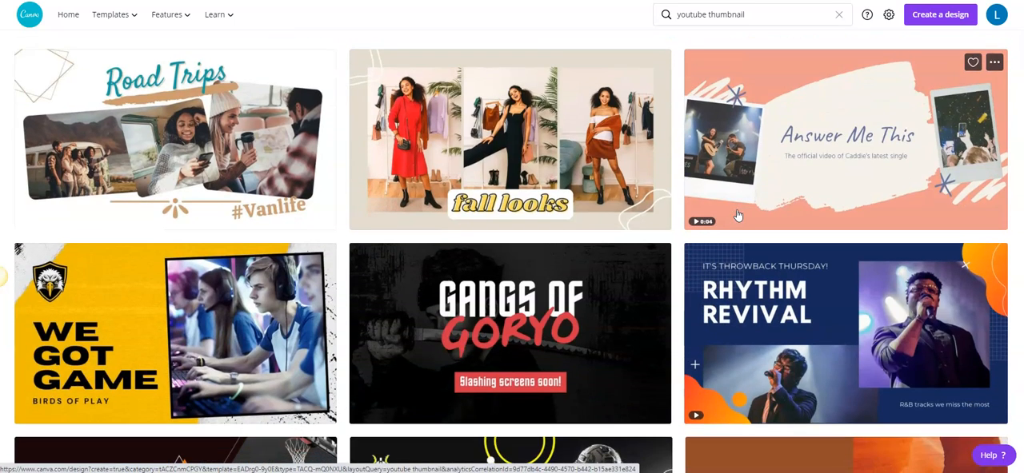
{"action": "scroll", "coordinate": [738, 214], "scroll_direction": "down", "scroll_amount": 1}
{"action": "scroll", "coordinate": [737, 215], "scroll_direction": "down", "scroll_amount": 2}
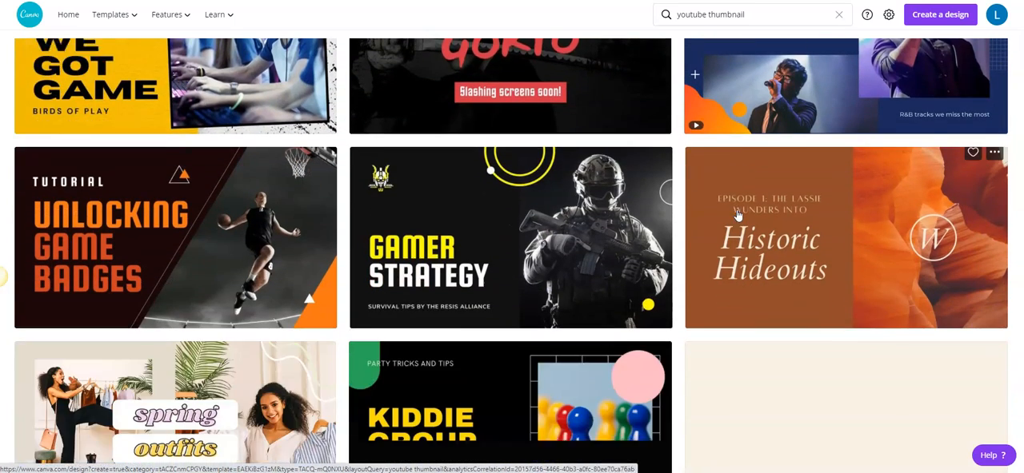
{"action": "scroll", "coordinate": [737, 214], "scroll_direction": "down", "scroll_amount": 2}
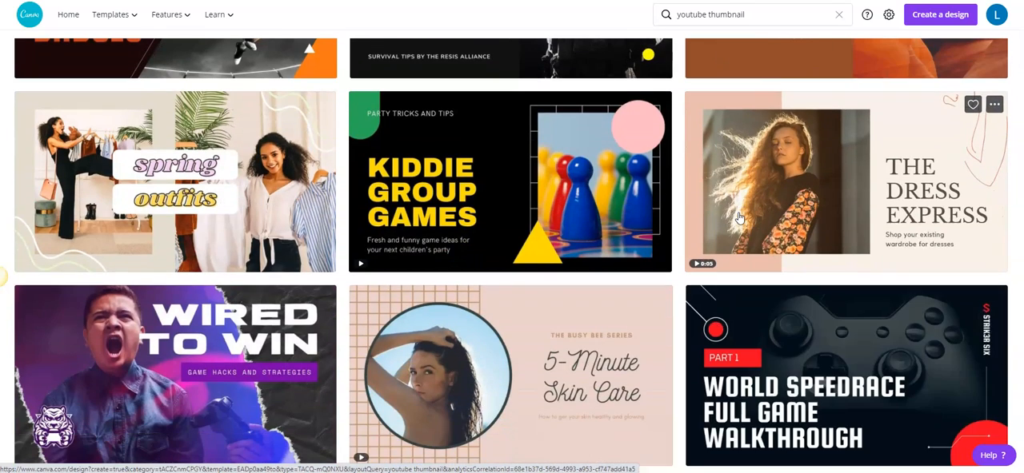
{"action": "scroll", "coordinate": [739, 216], "scroll_direction": "down", "scroll_amount": 2}
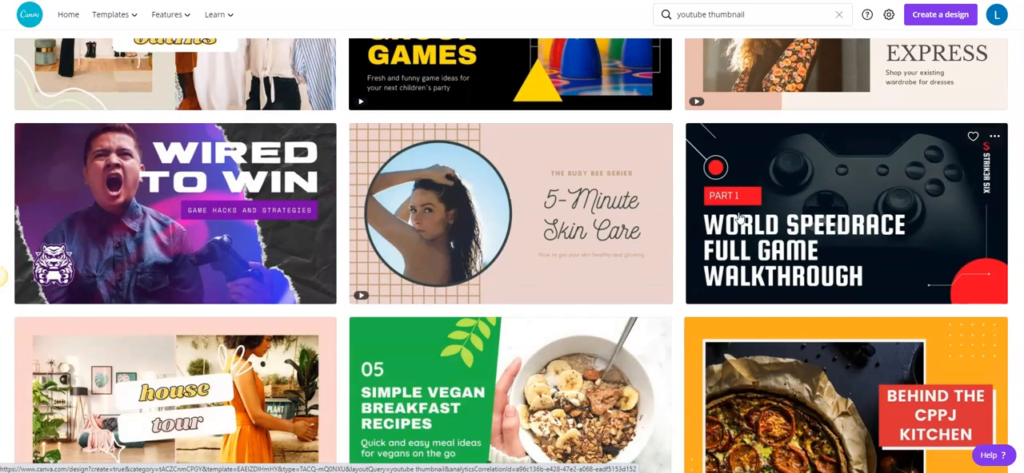
{"action": "scroll", "coordinate": [740, 217], "scroll_direction": "down", "scroll_amount": 3}
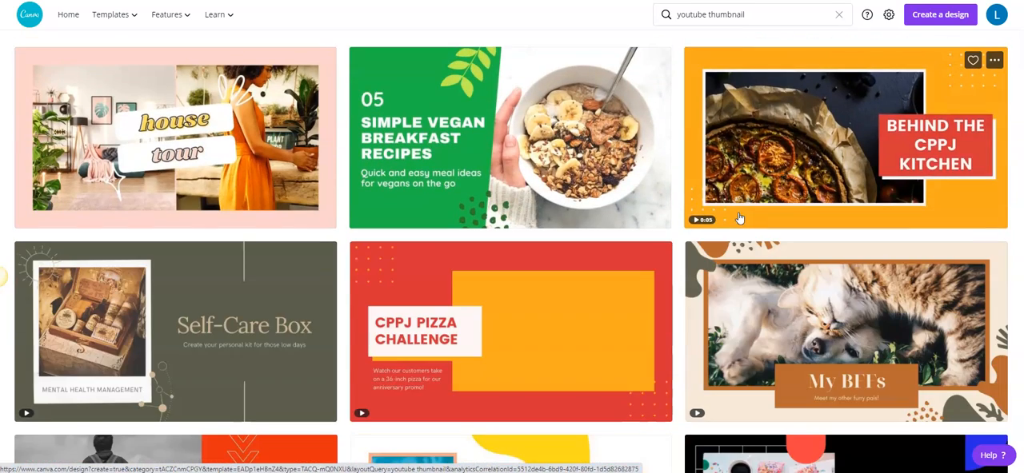
{"action": "scroll", "coordinate": [740, 217], "scroll_direction": "down", "scroll_amount": 3}
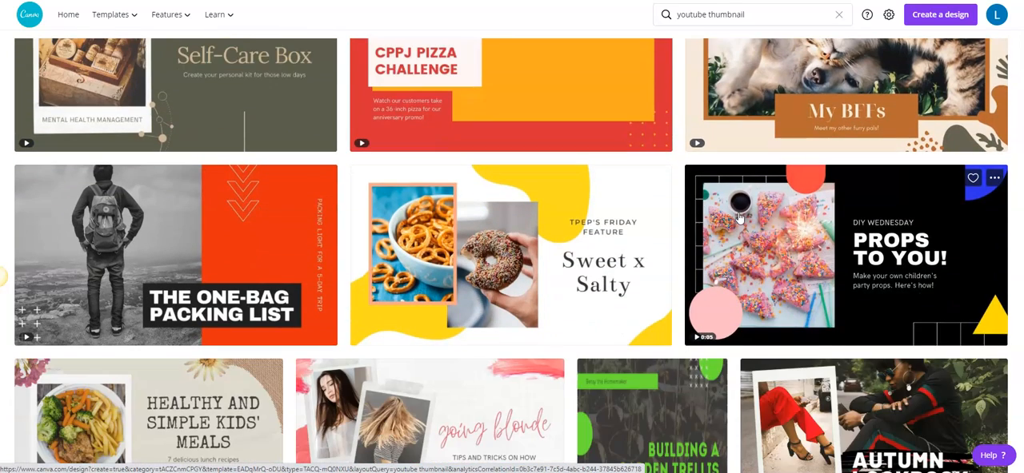
{"action": "scroll", "coordinate": [739, 217], "scroll_direction": "down", "scroll_amount": 1}
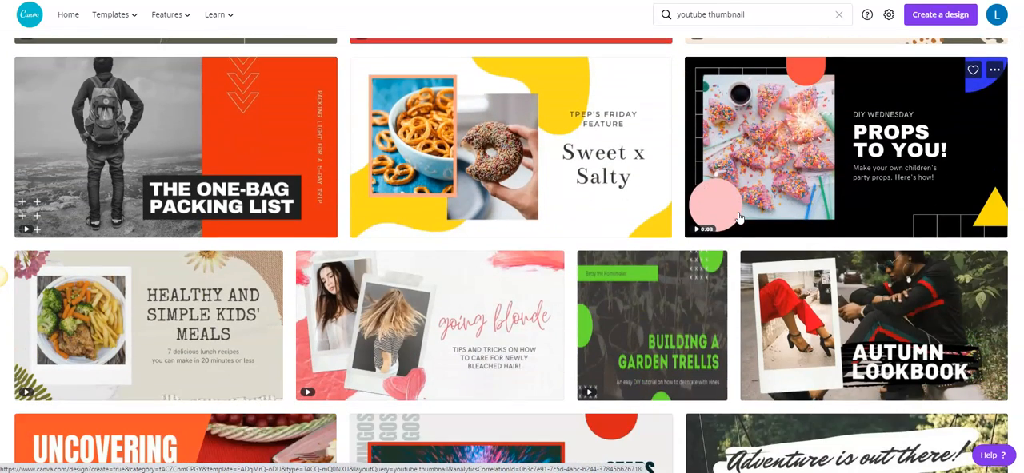
{"action": "scroll", "coordinate": [740, 216], "scroll_direction": "down", "scroll_amount": 1}
{"action": "scroll", "coordinate": [740, 218], "scroll_direction": "down", "scroll_amount": 2}
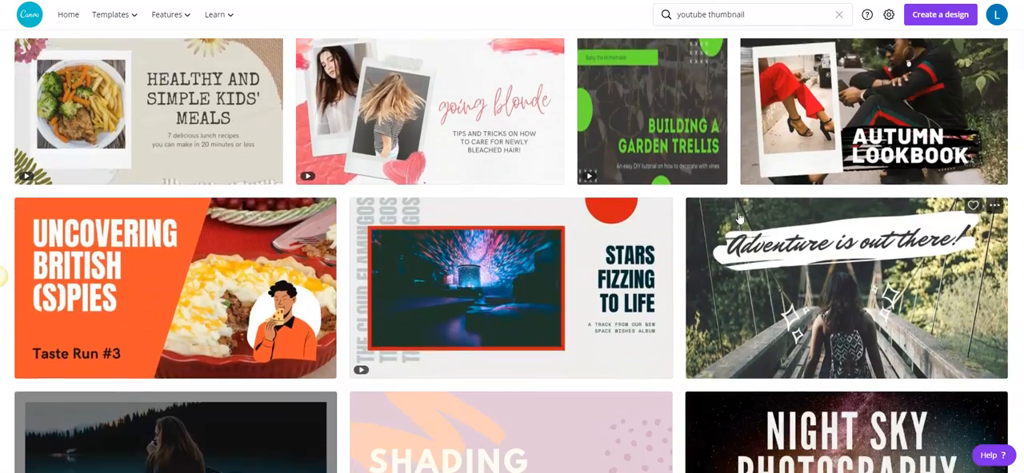
{"action": "scroll", "coordinate": [740, 218], "scroll_direction": "down", "scroll_amount": 2}
{"action": "scroll", "coordinate": [740, 217], "scroll_direction": "down", "scroll_amount": 3}
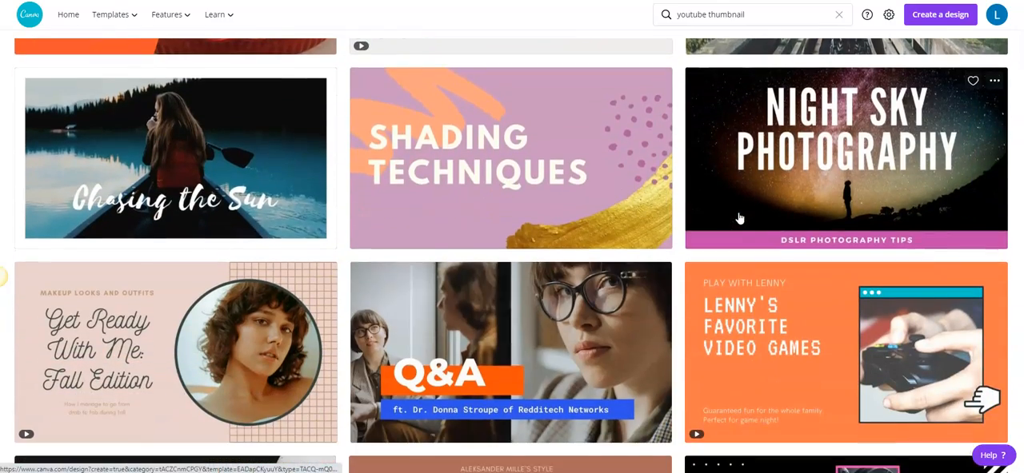
{"action": "scroll", "coordinate": [739, 217], "scroll_direction": "down", "scroll_amount": 2}
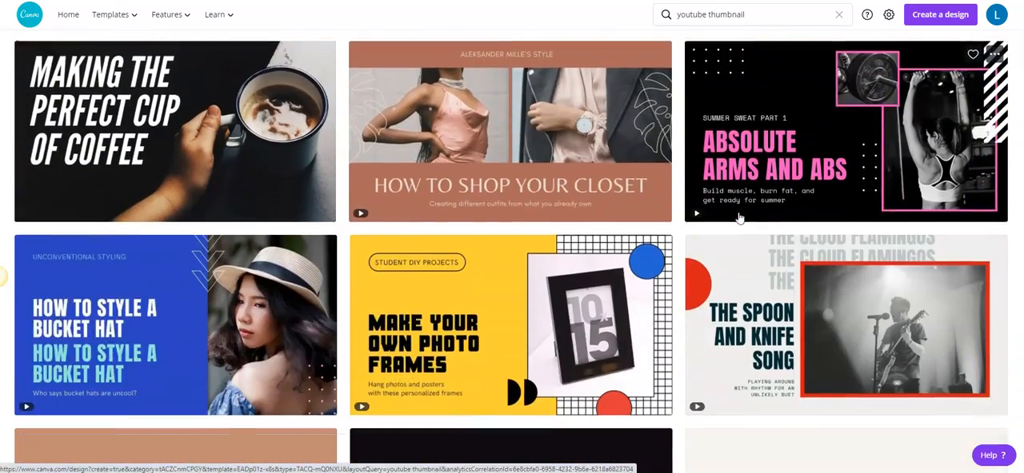
{"action": "scroll", "coordinate": [739, 217], "scroll_direction": "down", "scroll_amount": 3}
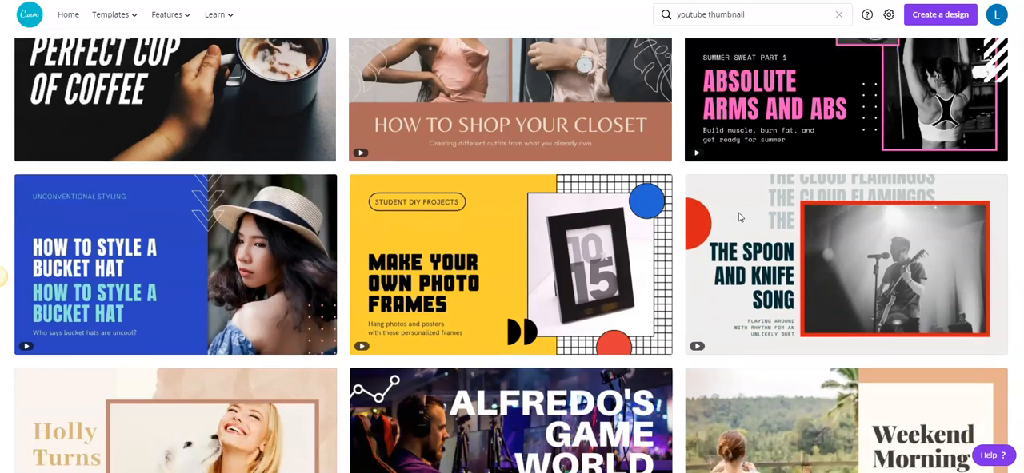
{"action": "scroll", "coordinate": [739, 217], "scroll_direction": "down", "scroll_amount": 2}
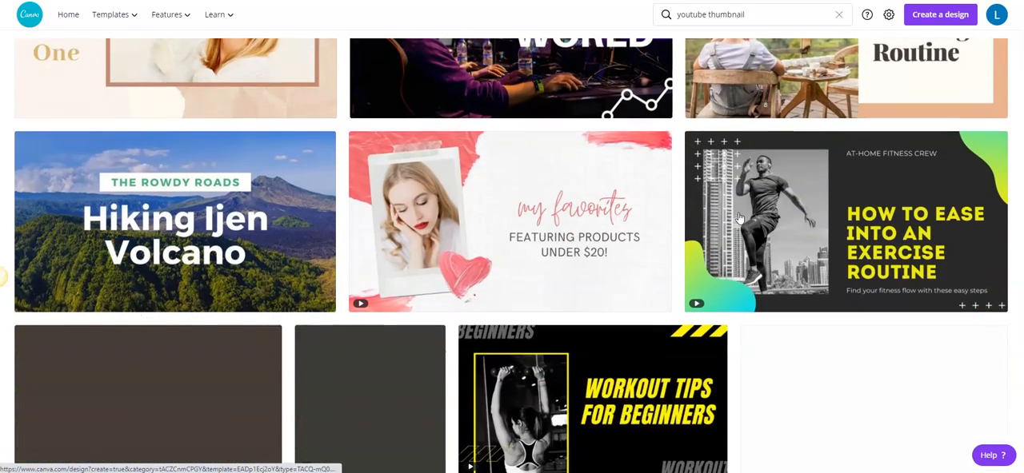
{"action": "scroll", "coordinate": [739, 216], "scroll_direction": "down", "scroll_amount": 2}
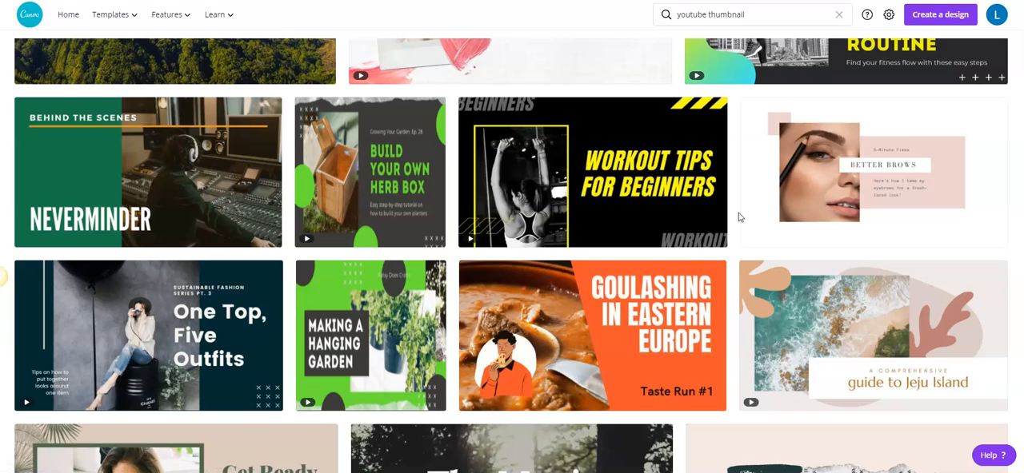
{"action": "scroll", "coordinate": [739, 217], "scroll_direction": "down", "scroll_amount": 3}
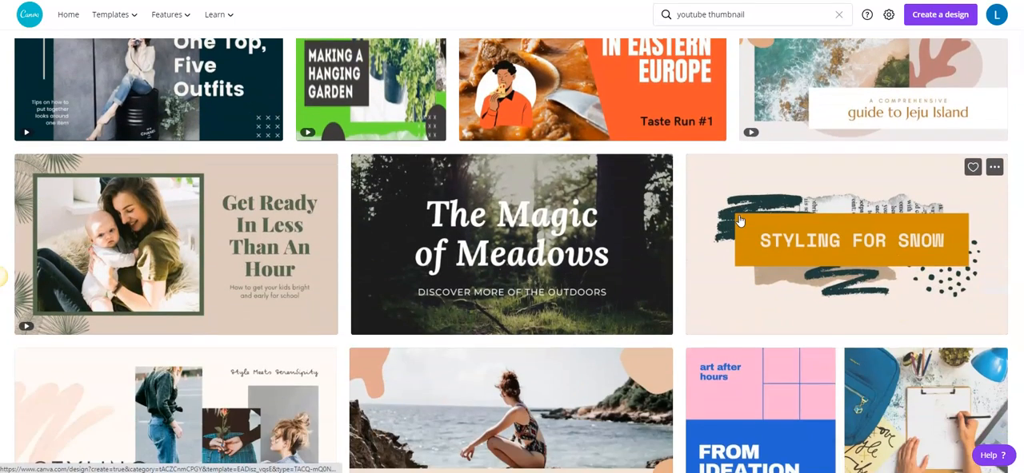
{"action": "scroll", "coordinate": [740, 220], "scroll_direction": "down", "scroll_amount": 2}
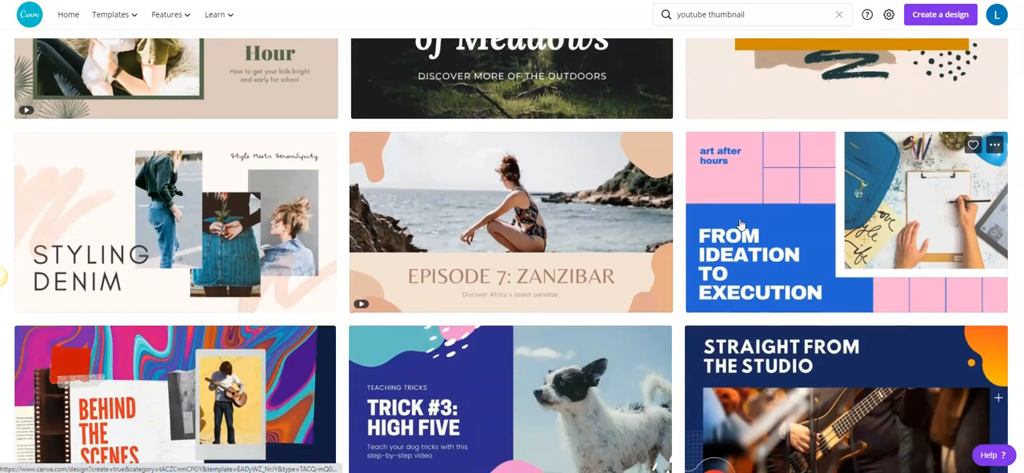
{"action": "scroll", "coordinate": [740, 222], "scroll_direction": "down", "scroll_amount": 2}
{"action": "scroll", "coordinate": [740, 223], "scroll_direction": "down", "scroll_amount": 1}
{"action": "scroll", "coordinate": [740, 225], "scroll_direction": "down", "scroll_amount": 1}
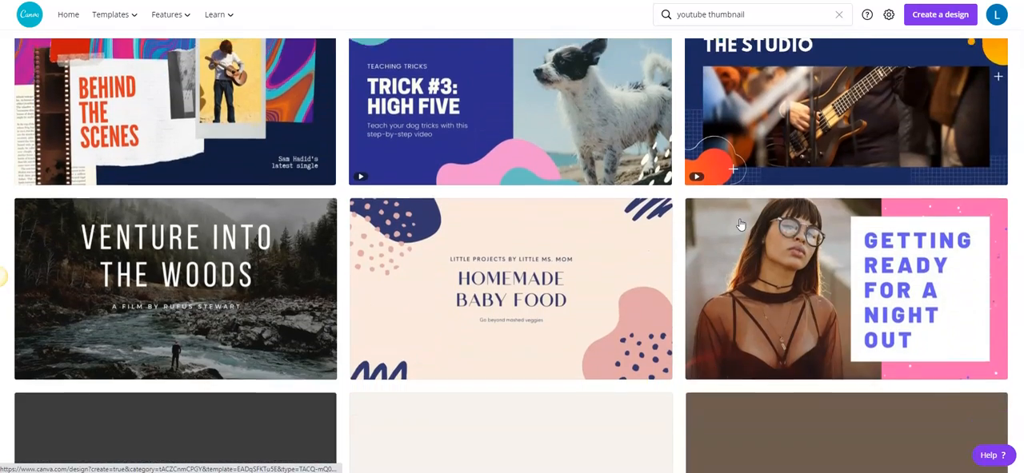
{"action": "scroll", "coordinate": [739, 225], "scroll_direction": "down", "scroll_amount": 2}
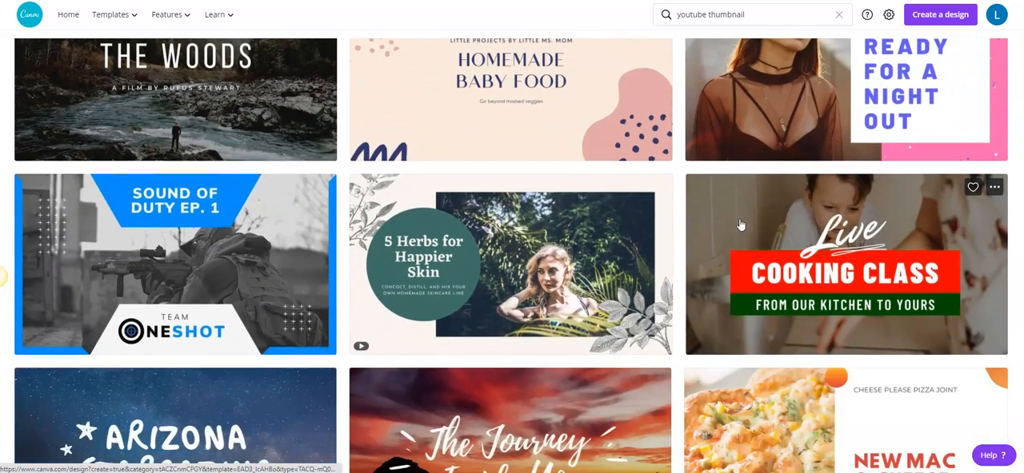
{"action": "scroll", "coordinate": [740, 225], "scroll_direction": "down", "scroll_amount": 2}
{"action": "scroll", "coordinate": [740, 224], "scroll_direction": "down", "scroll_amount": 1}
{"action": "scroll", "coordinate": [740, 225], "scroll_direction": "down", "scroll_amount": 1}
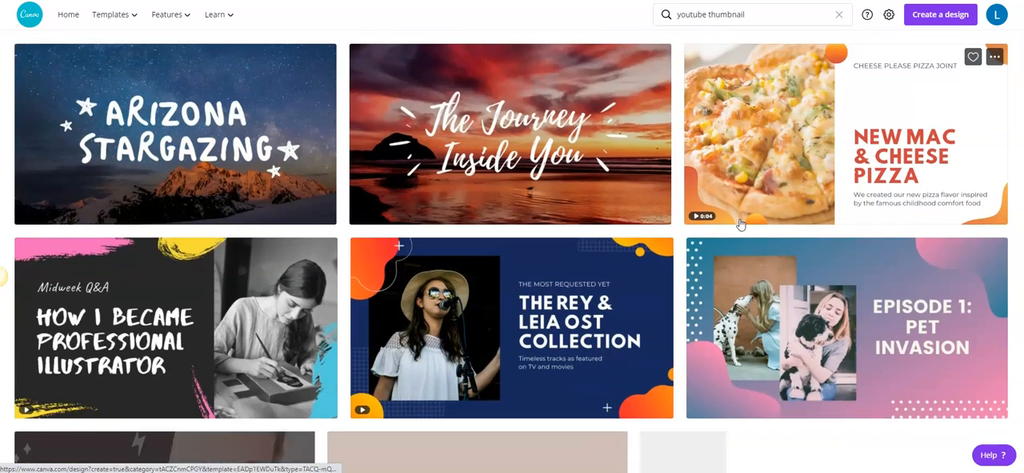
{"action": "scroll", "coordinate": [739, 224], "scroll_direction": "down", "scroll_amount": 2}
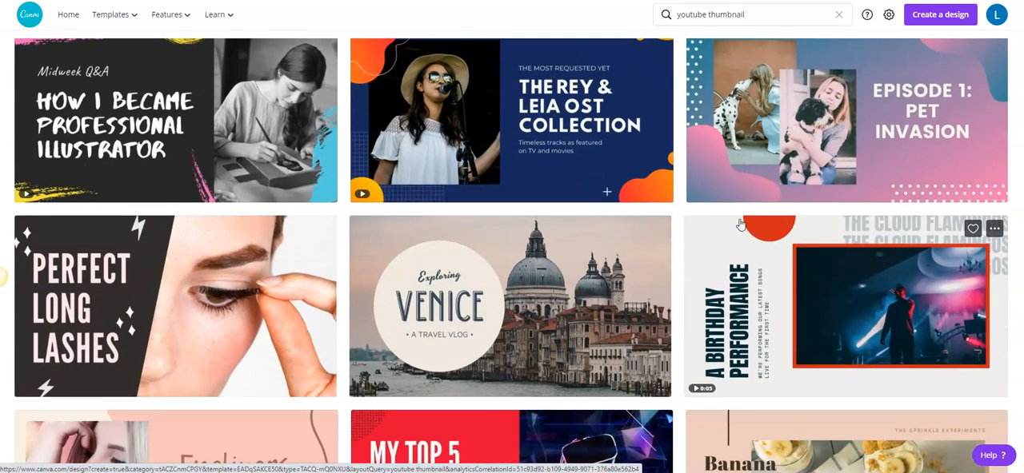
{"action": "scroll", "coordinate": [739, 225], "scroll_direction": "down", "scroll_amount": 2}
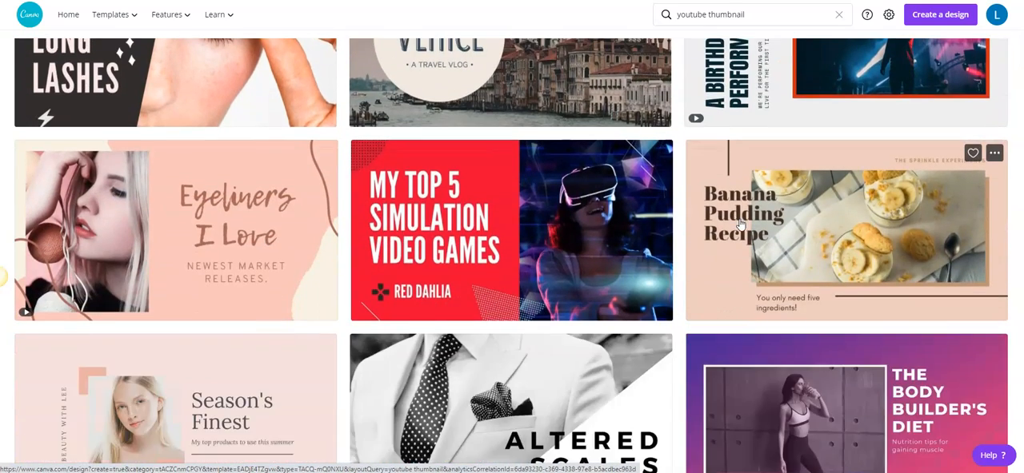
{"action": "scroll", "coordinate": [740, 224], "scroll_direction": "down", "scroll_amount": 1}
{"action": "scroll", "coordinate": [739, 225], "scroll_direction": "down", "scroll_amount": 4}
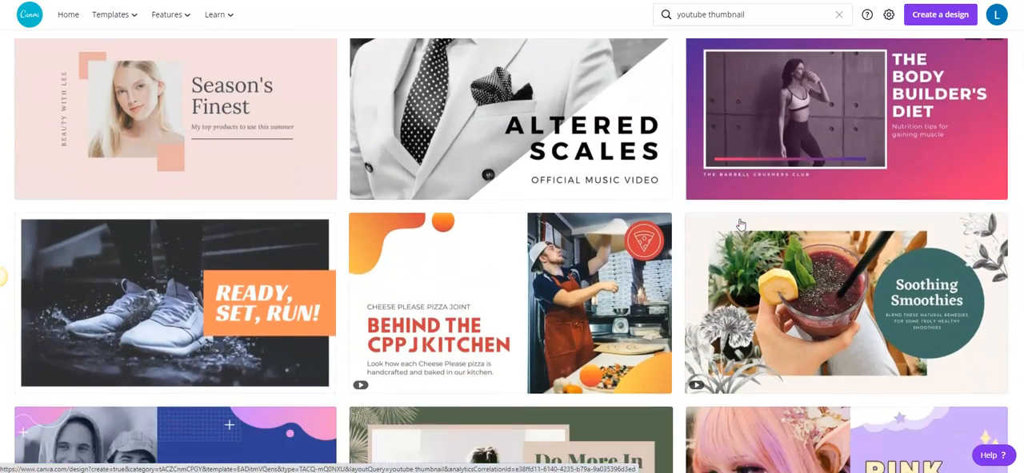
{"action": "scroll", "coordinate": [738, 223], "scroll_direction": "down", "scroll_amount": 3}
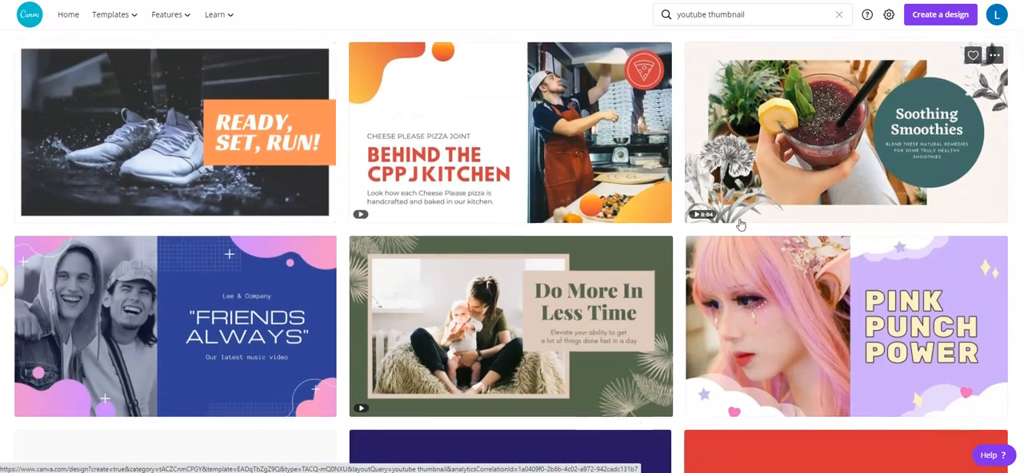
{"action": "scroll", "coordinate": [740, 226], "scroll_direction": "down", "scroll_amount": 1}
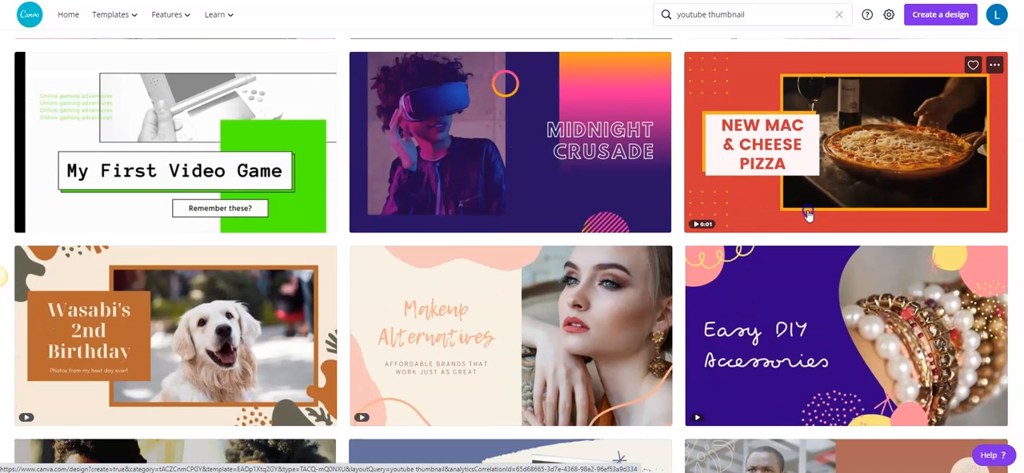
Step: Open the red "New Mac & Cheese Pizza" thumbnail template as a new design in the editor
{"action": "left_click", "coordinate": [808, 213]}
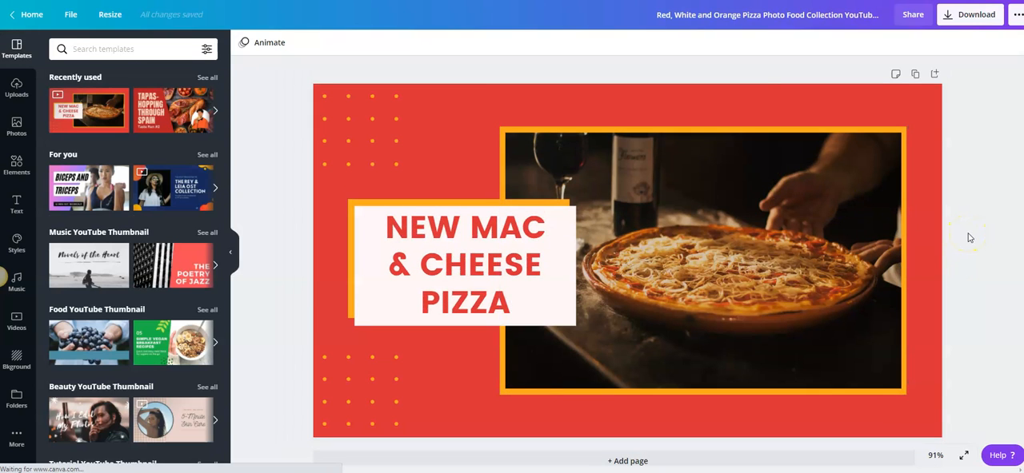
{"action": "scroll", "coordinate": [715, 308], "scroll_direction": "down", "scroll_amount": 1}
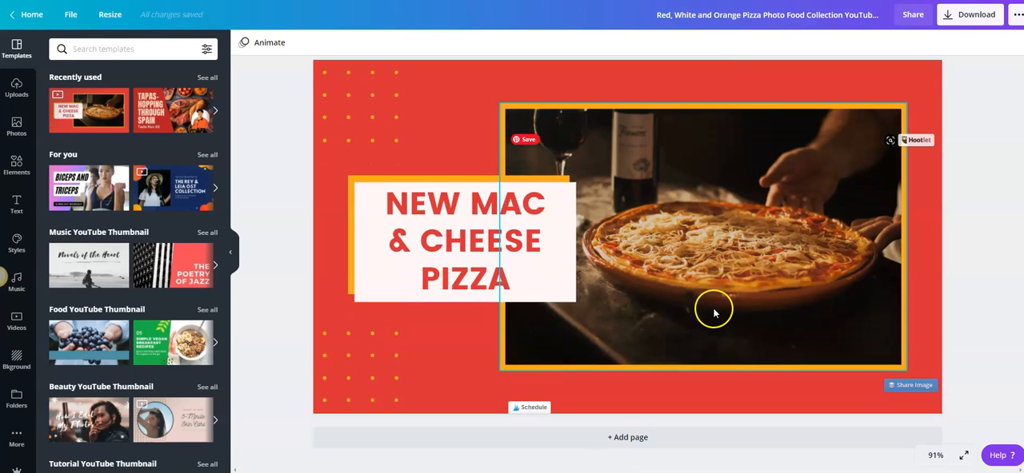
{"action": "scroll", "coordinate": [715, 311], "scroll_direction": "up", "scroll_amount": 1}
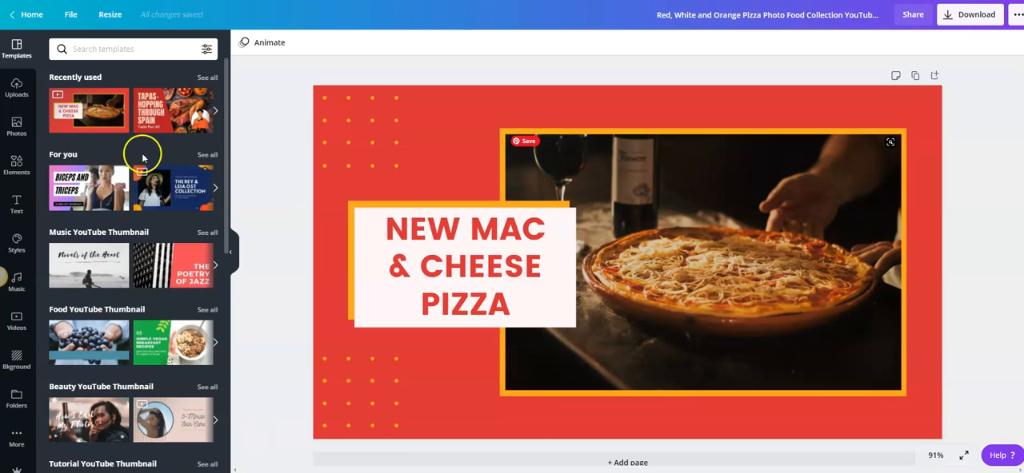
Step: Replace the page's design with the suggested dark blue "The Rey & Leia OST Collection" template
{"action": "left_click", "coordinate": [168, 186]}
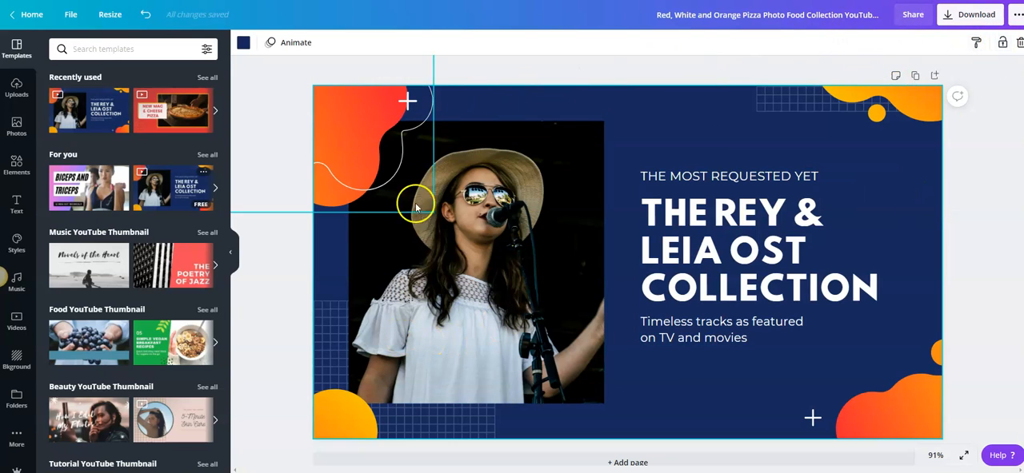
{"action": "scroll", "coordinate": [967, 252], "scroll_direction": "down", "scroll_amount": 1}
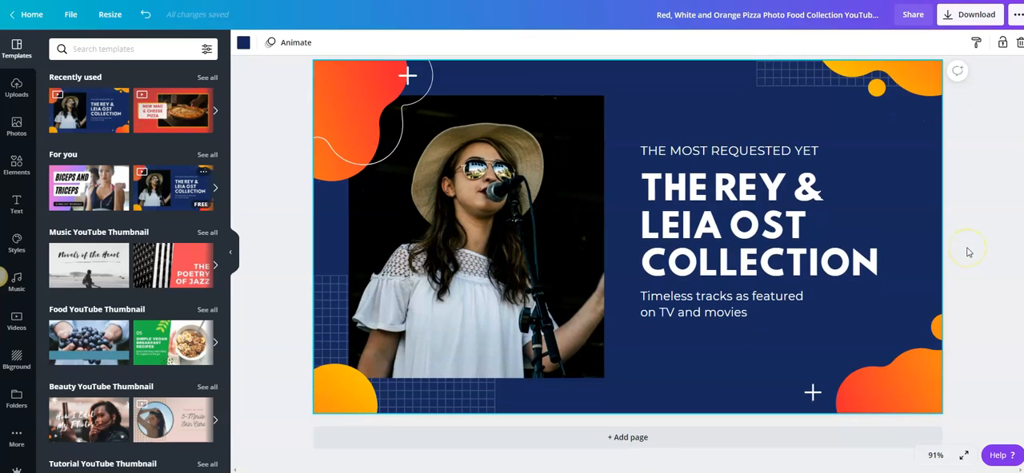
Step: Open the full set of suggested templates and replace the page's design with the black and yellow "Workout Tips for Beginners" template
{"action": "scroll", "coordinate": [967, 252], "scroll_direction": "up", "scroll_amount": 1}
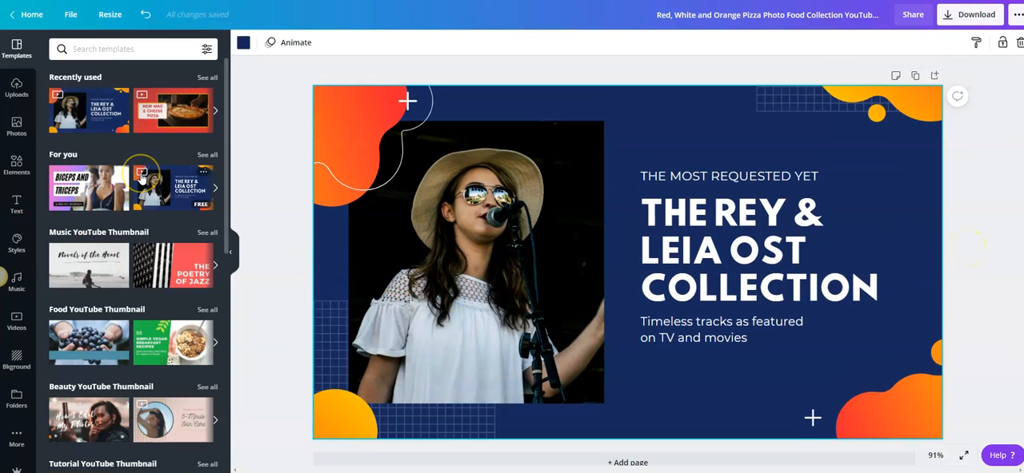
{"action": "left_click", "coordinate": [205, 155]}
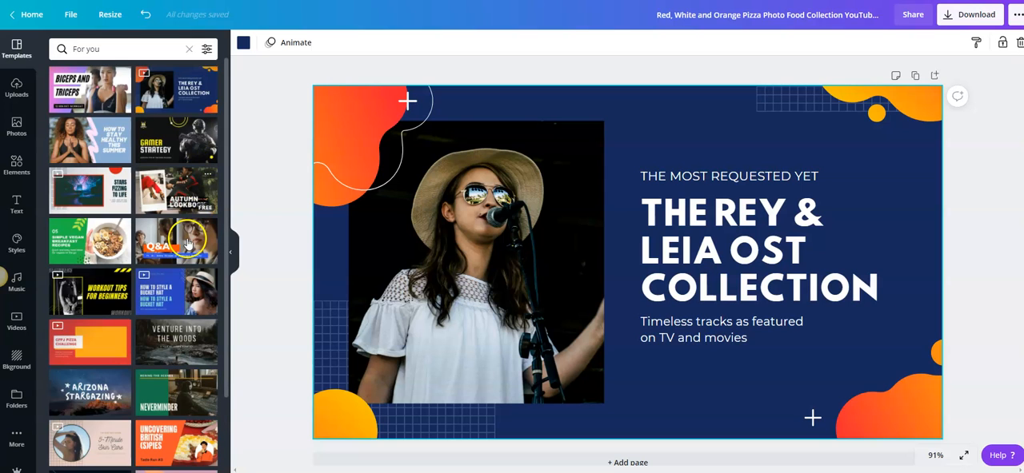
{"action": "left_click", "coordinate": [93, 294]}
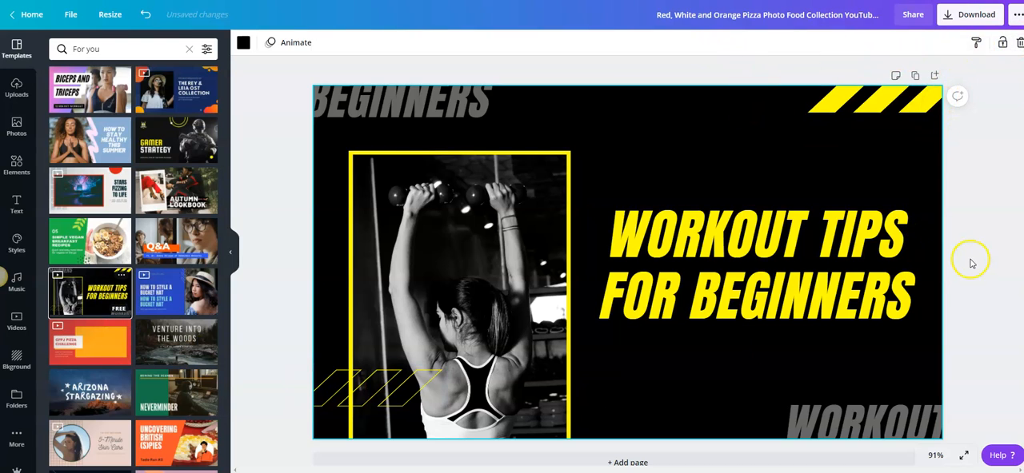
{"action": "scroll", "coordinate": [970, 263], "scroll_direction": "down", "scroll_amount": 1}
{"action": "scroll", "coordinate": [970, 262], "scroll_direction": "up", "scroll_amount": 1}
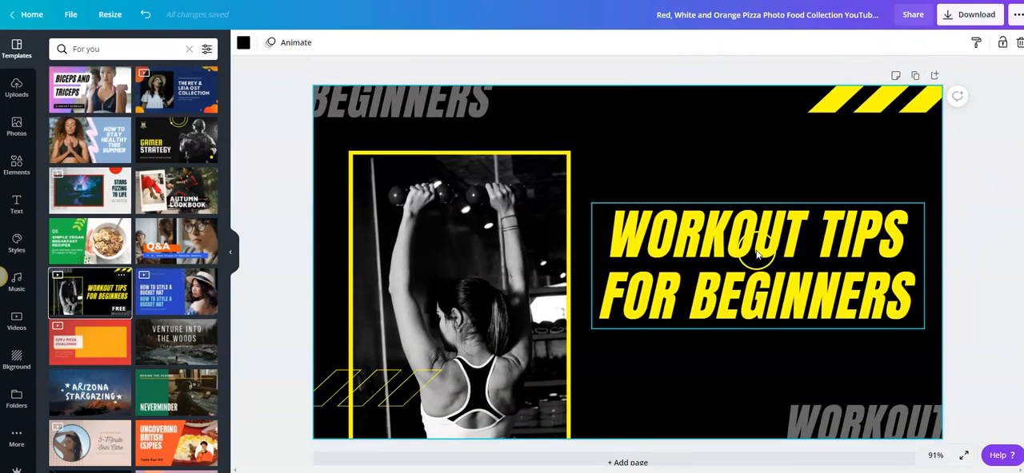
Step: Return to the full template listing and apply the "Healthy Meal Prep Ideas" food template to the page
{"action": "scroll", "coordinate": [108, 336], "scroll_direction": "down", "scroll_amount": 2}
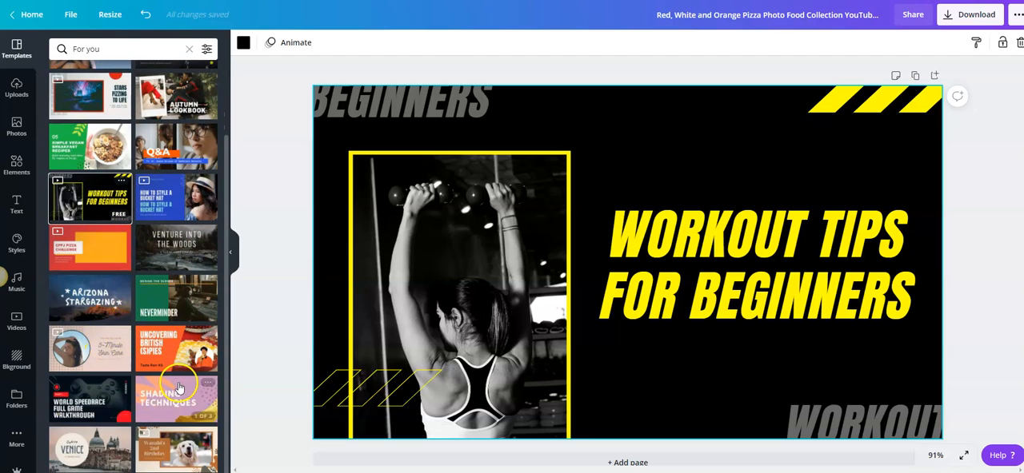
{"action": "scroll", "coordinate": [179, 390], "scroll_direction": "up", "scroll_amount": 2}
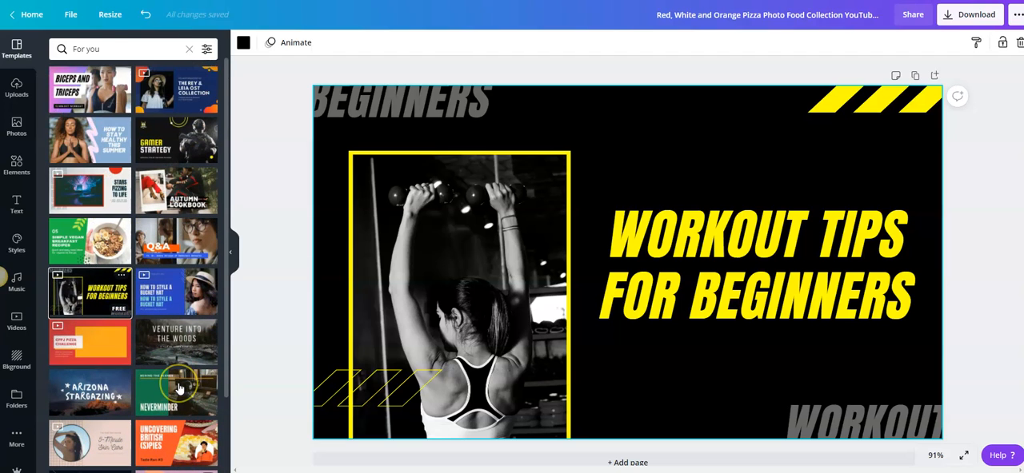
{"action": "left_click", "coordinate": [188, 49]}
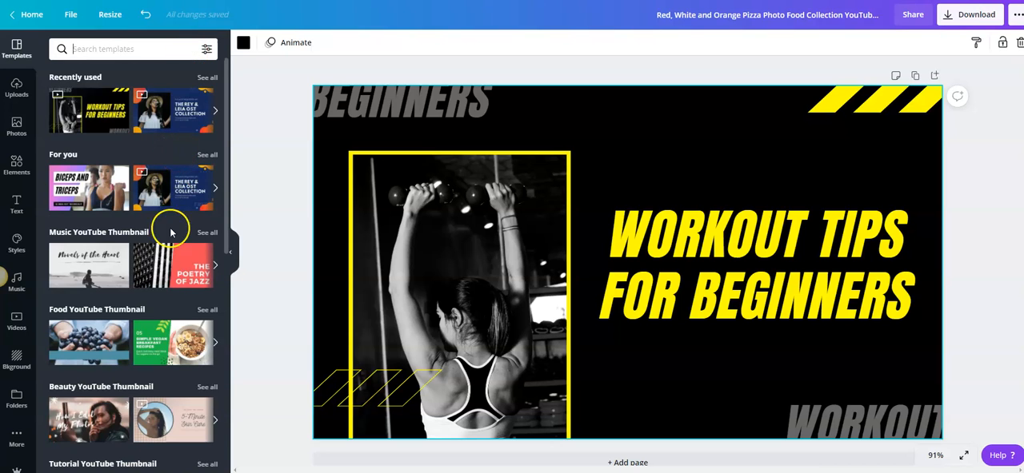
{"action": "scroll", "coordinate": [166, 317], "scroll_direction": "down", "scroll_amount": 8}
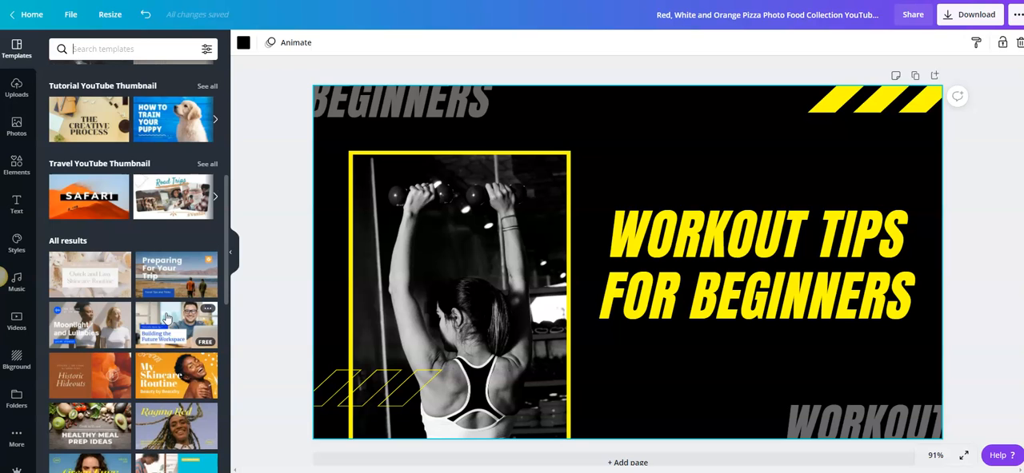
{"action": "scroll", "coordinate": [166, 320], "scroll_direction": "down", "scroll_amount": 5}
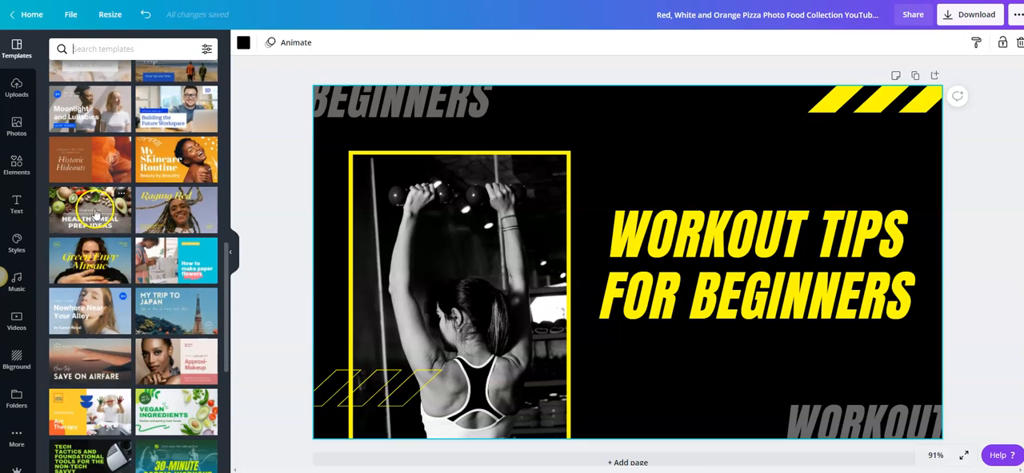
{"action": "left_click", "coordinate": [95, 214]}
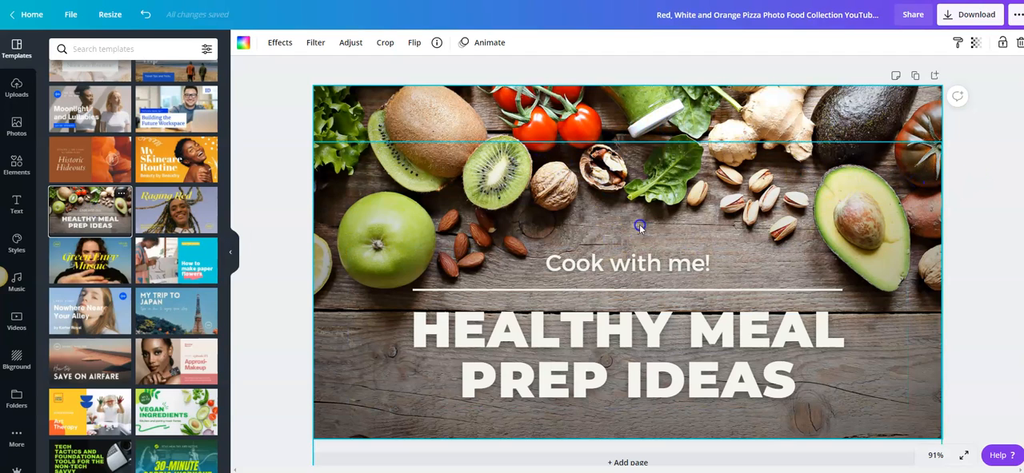
Step: Ungroup the text block and move the "HEALTHY MEAL PREP IDEAS" title slightly lower on its own
{"action": "left_click", "coordinate": [745, 128]}
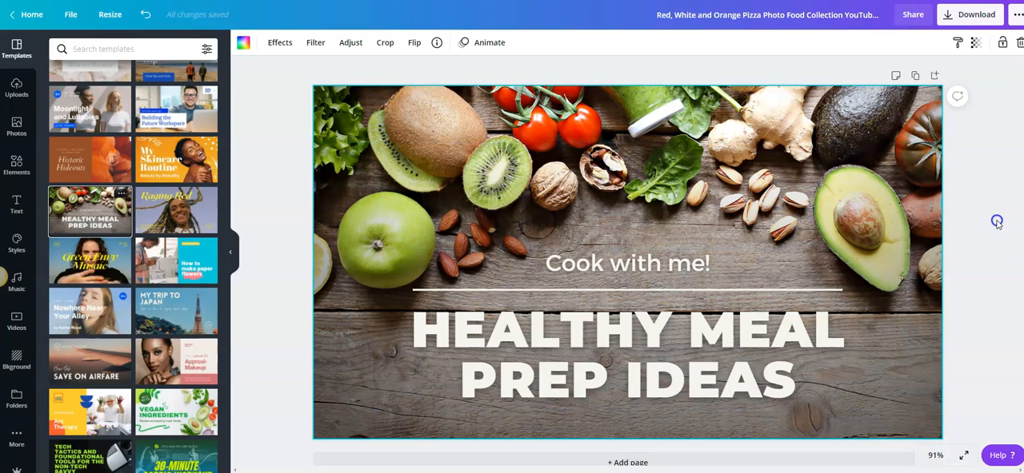
{"action": "scroll", "coordinate": [980, 224], "scroll_direction": "down", "scroll_amount": 1}
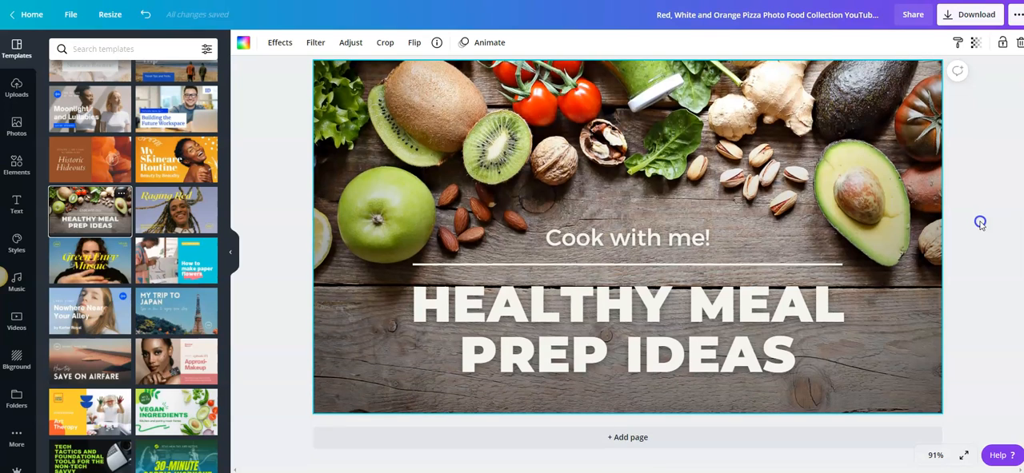
{"action": "scroll", "coordinate": [981, 224], "scroll_direction": "up", "scroll_amount": 1}
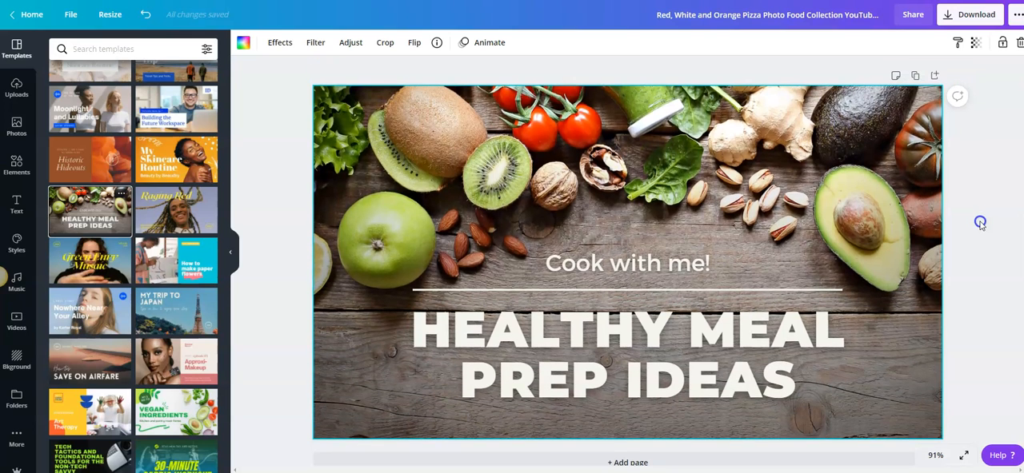
{"action": "left_click", "coordinate": [702, 289]}
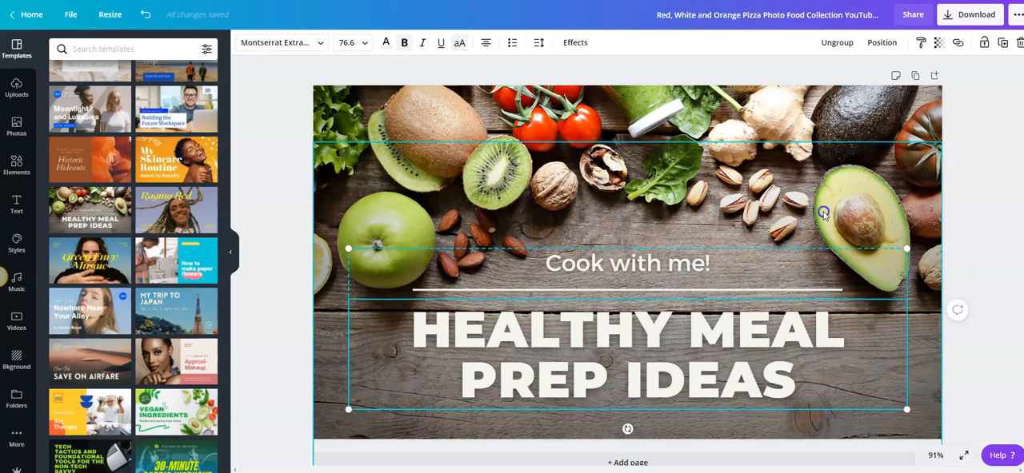
{"action": "left_click", "coordinate": [844, 48]}
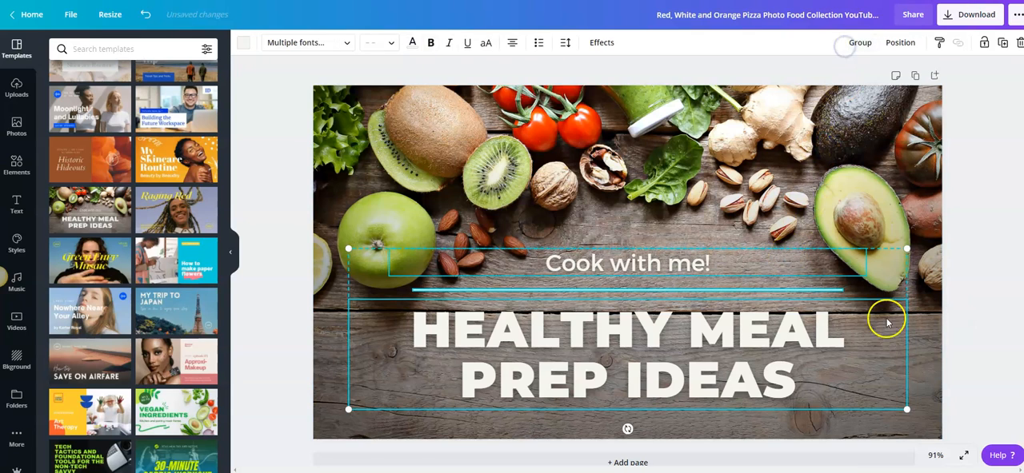
{"action": "left_click", "coordinate": [966, 276]}
{"action": "mouse_move", "coordinate": [721, 381]}
{"action": "left_mouse_down"}
{"action": "mouse_move", "coordinate": [658, 440]}
{"action": "mouse_move", "coordinate": [704, 467]}
{"action": "mouse_move", "coordinate": [701, 391]}
{"action": "mouse_move", "coordinate": [717, 392]}
{"action": "left_mouse_up"}
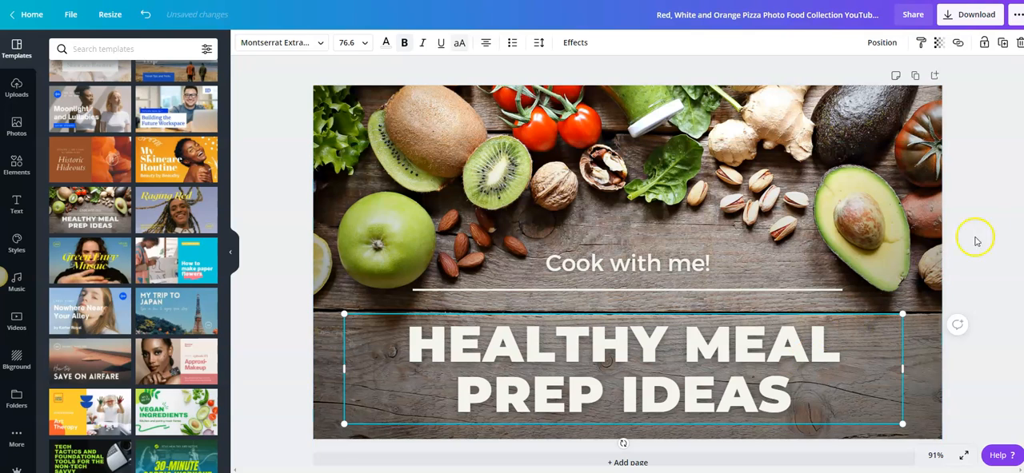
{"action": "left_click", "coordinate": [985, 212]}
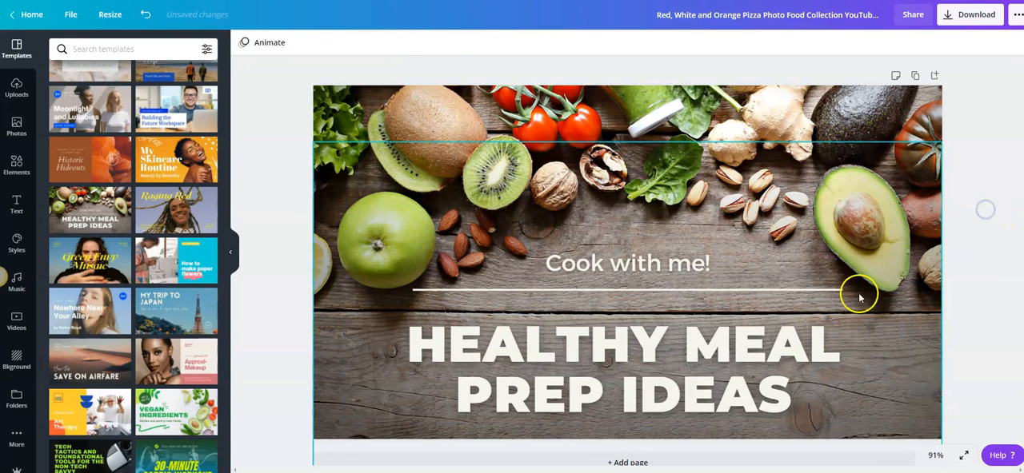
Step: Raise the title's Lift effect intensity to 77 and switch the title to the Curve effect with a curve of 34
{"action": "left_click", "coordinate": [548, 360]}
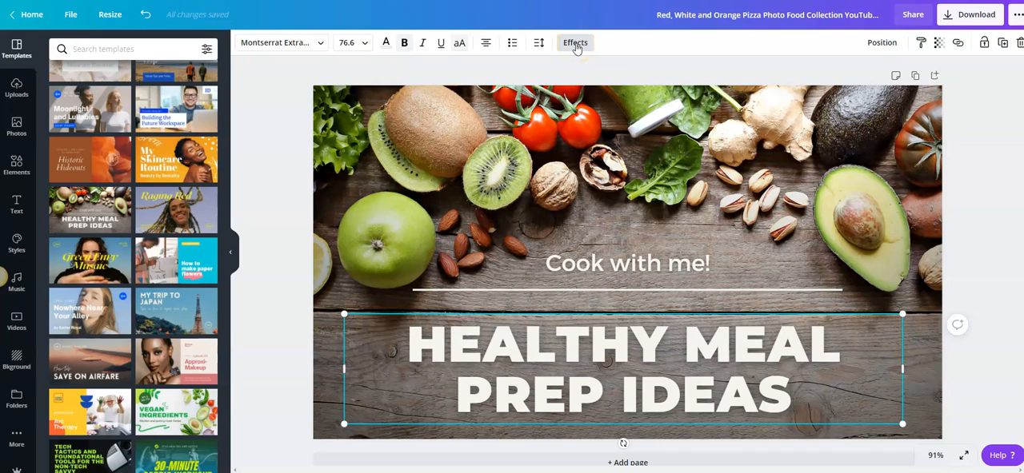
{"action": "left_click", "coordinate": [575, 44]}
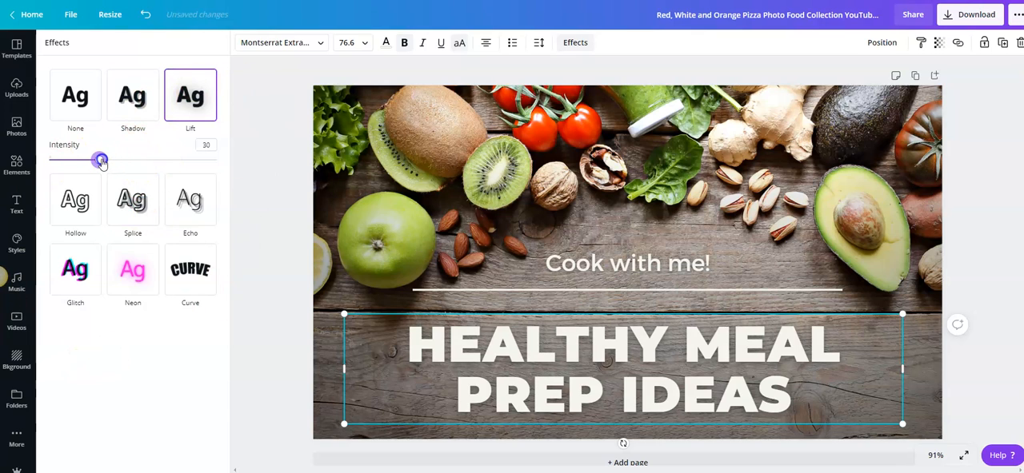
{"action": "left_click_drag", "start_coordinate": [143, 154], "coordinate": [178, 150]}
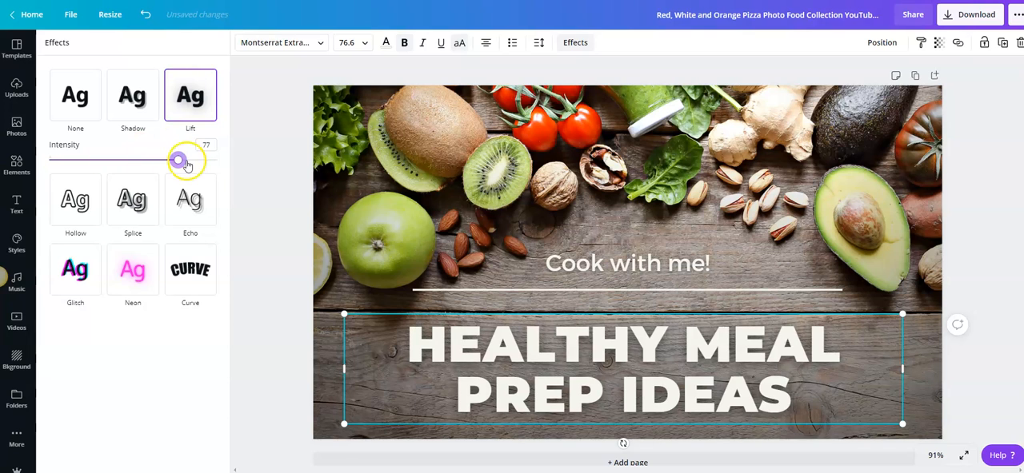
{"action": "left_click", "coordinate": [189, 270]}
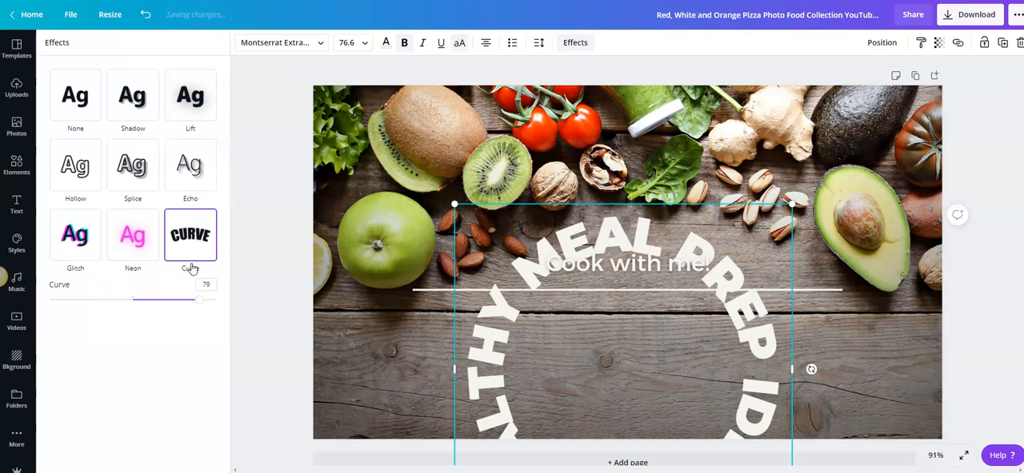
{"action": "left_click_drag", "start_coordinate": [202, 302], "coordinate": [161, 310]}
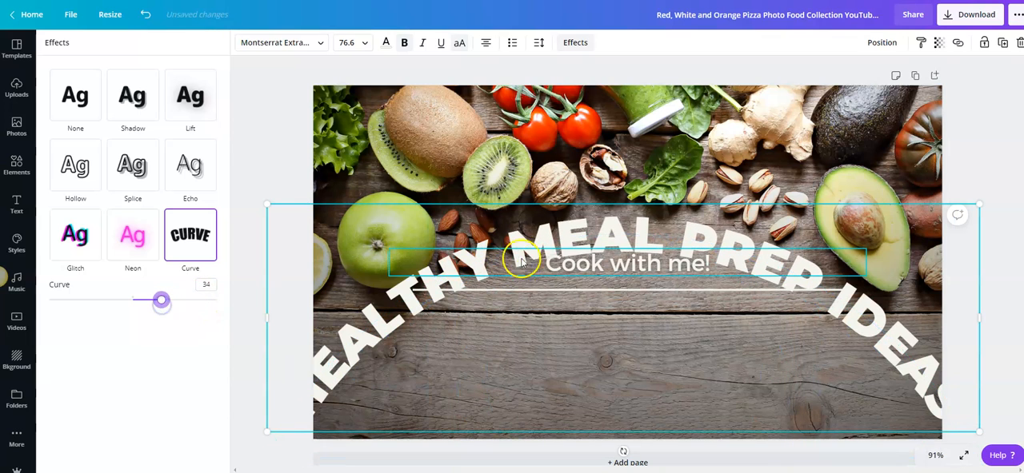
Step: Scale the curved title down to a font size of about 56.4 and position it across the lower half of the page
{"action": "left_click_drag", "start_coordinate": [608, 223], "coordinate": [610, 215]}
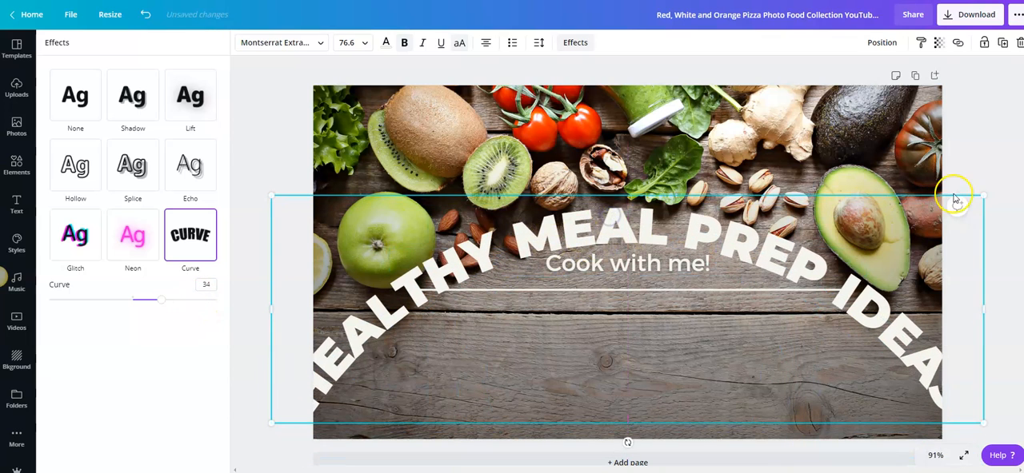
{"action": "left_click_drag", "start_coordinate": [971, 204], "coordinate": [802, 254]}
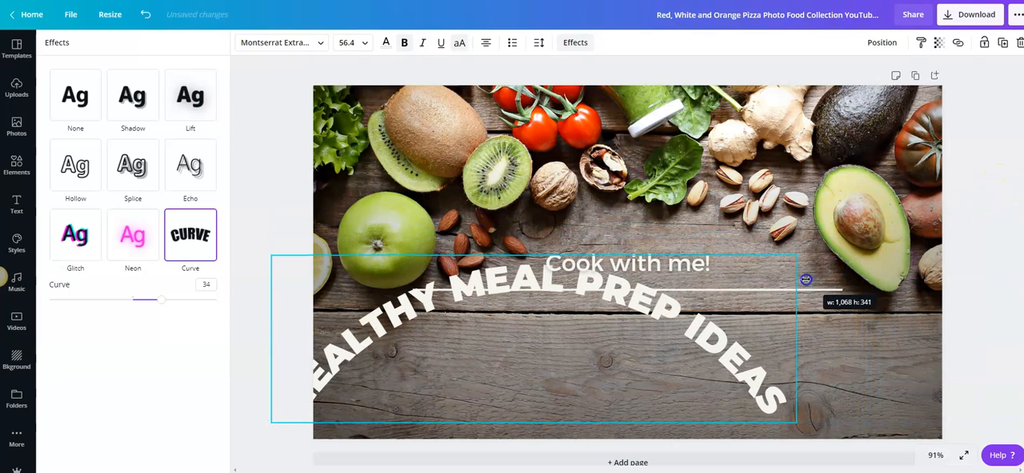
{"action": "left_click_drag", "start_coordinate": [629, 302], "coordinate": [711, 305]}
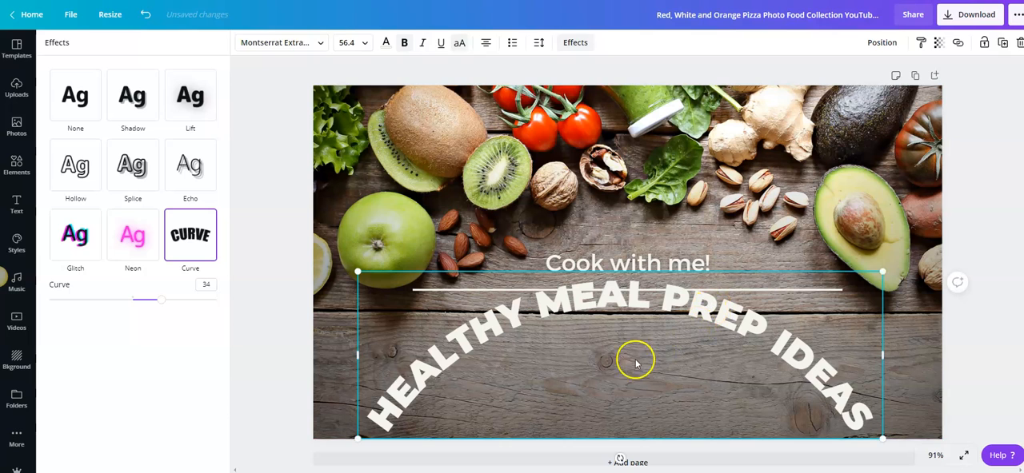
{"action": "left_click", "coordinate": [982, 182]}
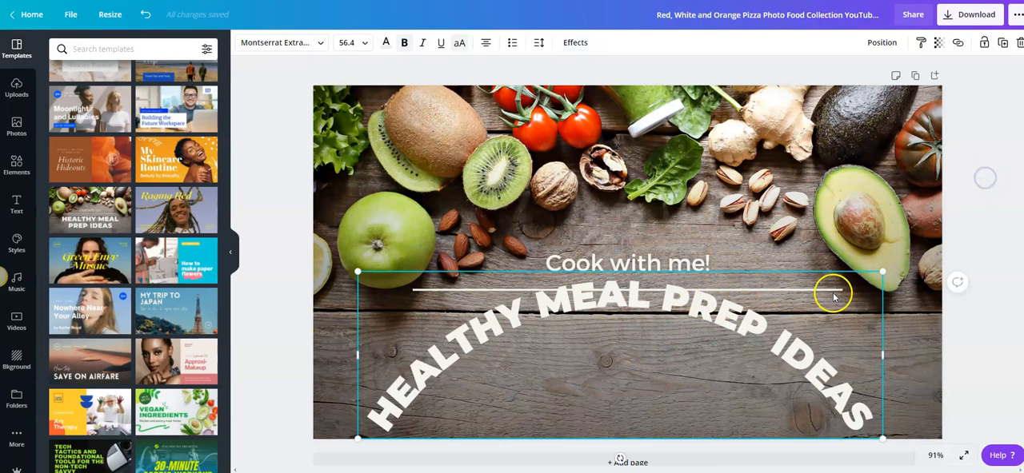
Step: Try to move the curved title lower and shift the white divider line above it
{"action": "left_click_drag", "start_coordinate": [761, 340], "coordinate": [760, 377]}
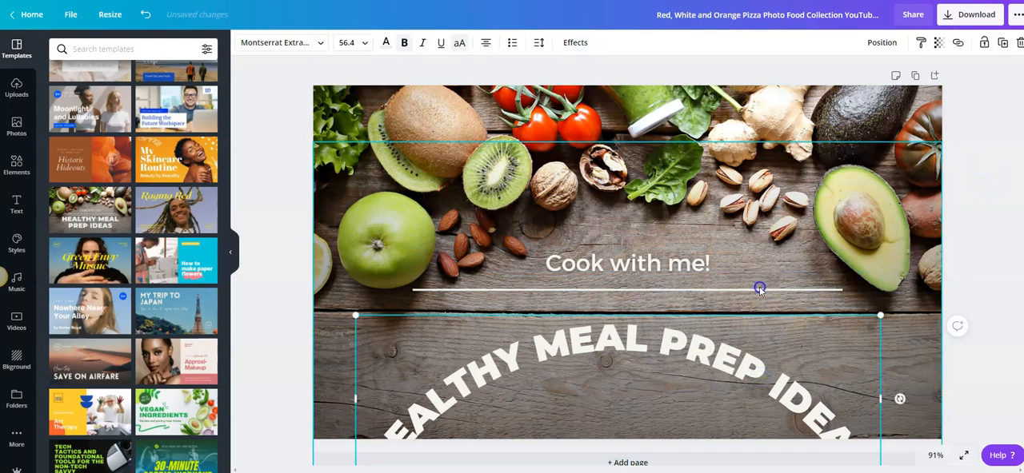
{"action": "left_click", "coordinate": [763, 279]}
{"action": "left_click", "coordinate": [747, 278]}
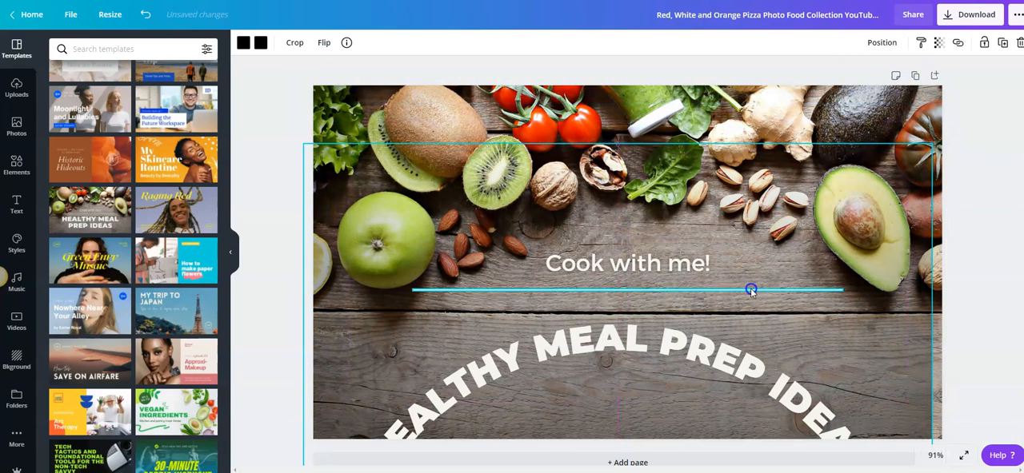
{"action": "left_click", "coordinate": [983, 180]}
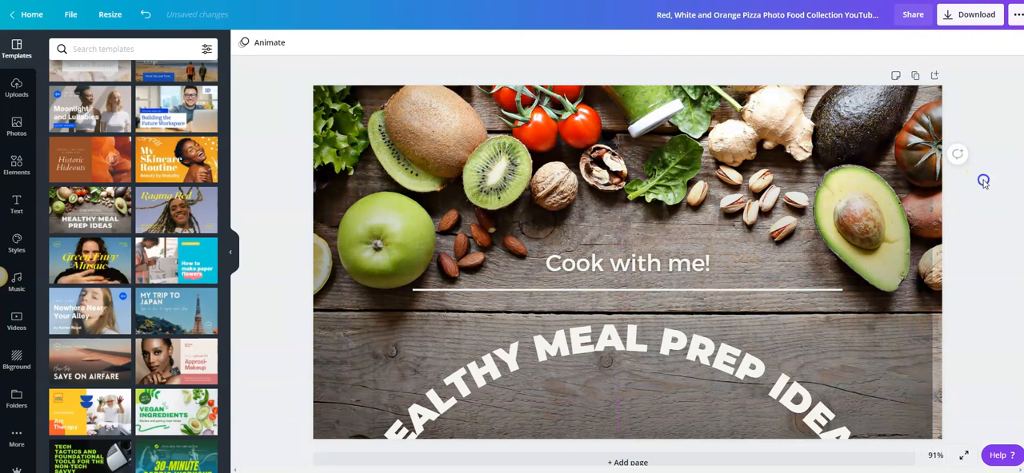
Step: Move the curved title up close beneath the divider line and raise the dark gradient overlay, aligned with the page's side edges
{"action": "left_click", "coordinate": [742, 317]}
{"action": "mouse_move", "coordinate": [742, 317]}
{"action": "left_mouse_down"}
{"action": "mouse_move", "coordinate": [750, 295]}
{"action": "mouse_move", "coordinate": [749, 308]}
{"action": "left_mouse_up"}
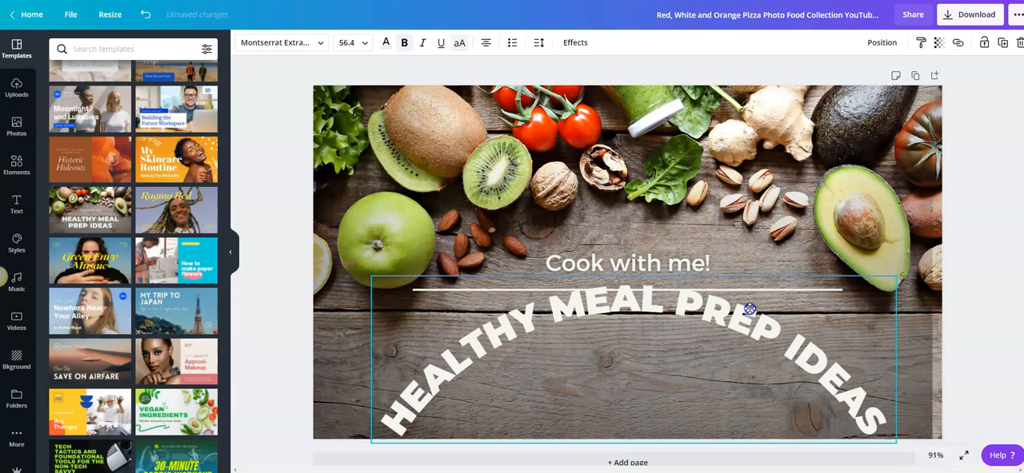
{"action": "left_click", "coordinate": [925, 315]}
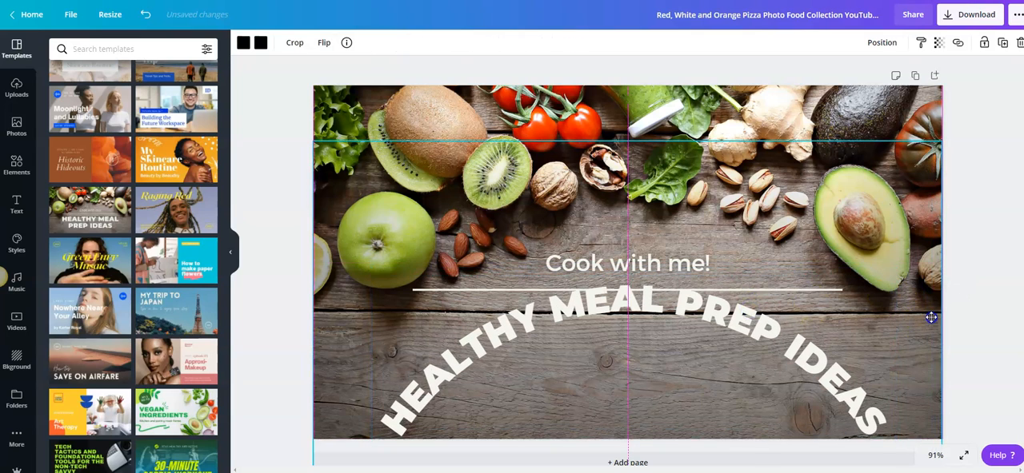
{"action": "left_click_drag", "start_coordinate": [931, 318], "coordinate": [928, 291]}
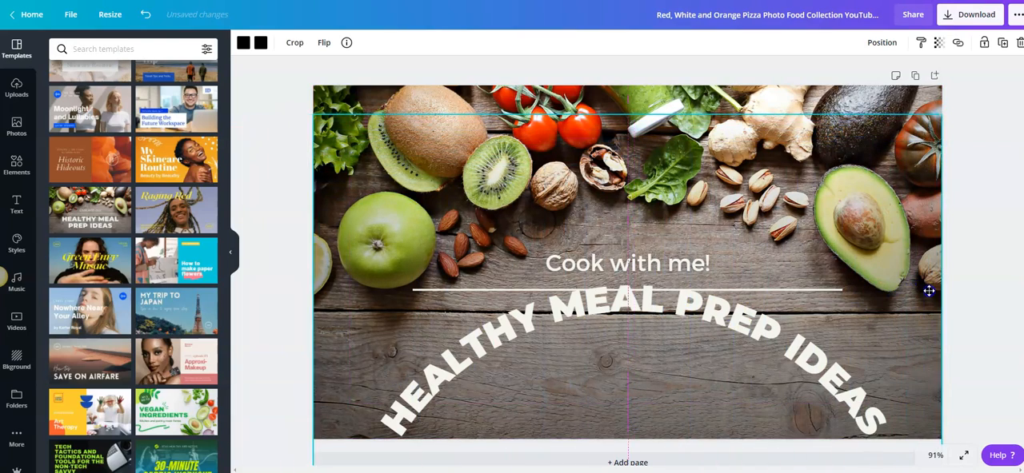
{"action": "left_click", "coordinate": [985, 244]}
Step: Shrink the curved title to a font size of about 49.8 and place it roughly centred just below the divider line
{"action": "left_click", "coordinate": [632, 296]}
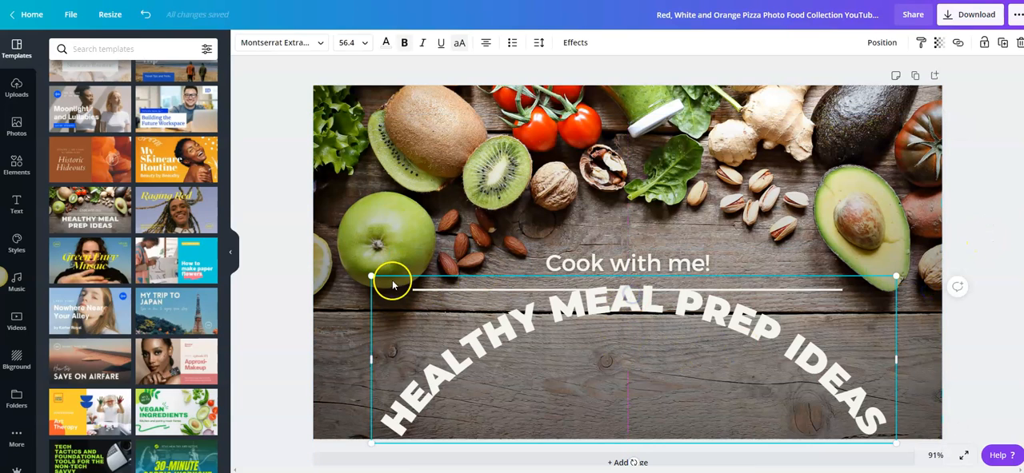
{"action": "left_click_drag", "start_coordinate": [370, 276], "coordinate": [432, 296]}
{"action": "left_click_drag", "start_coordinate": [585, 330], "coordinate": [547, 328]}
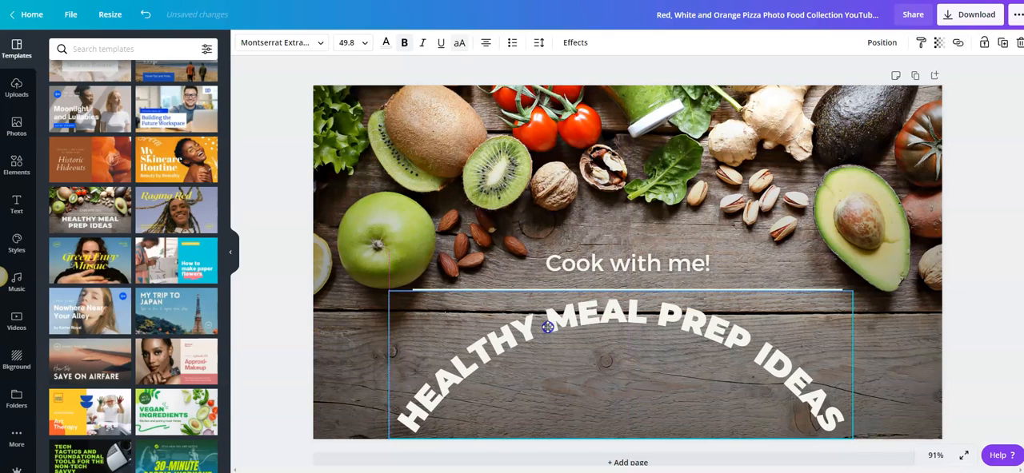
{"action": "left_click", "coordinate": [982, 167]}
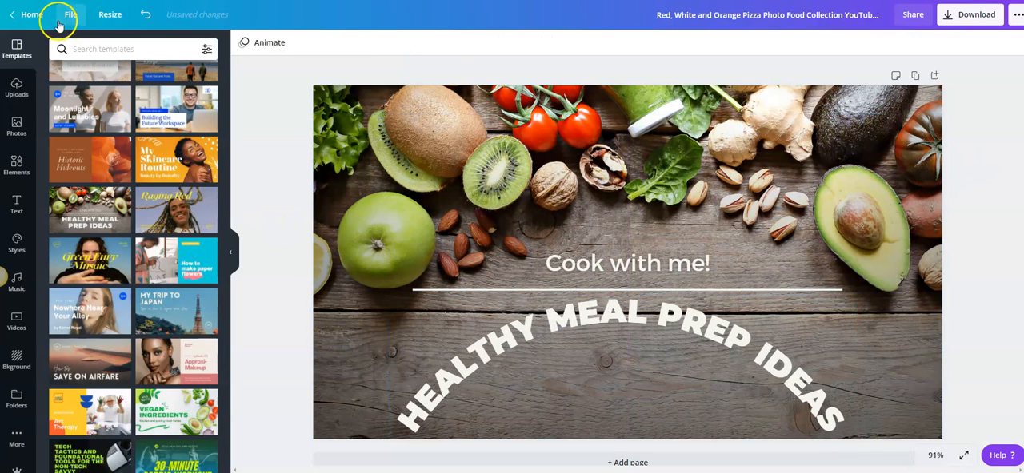
Step: Search the elements library for "avacado" and add the guacamole bowl graphic with two avocado halves to the page
{"action": "left_click", "coordinate": [16, 165]}
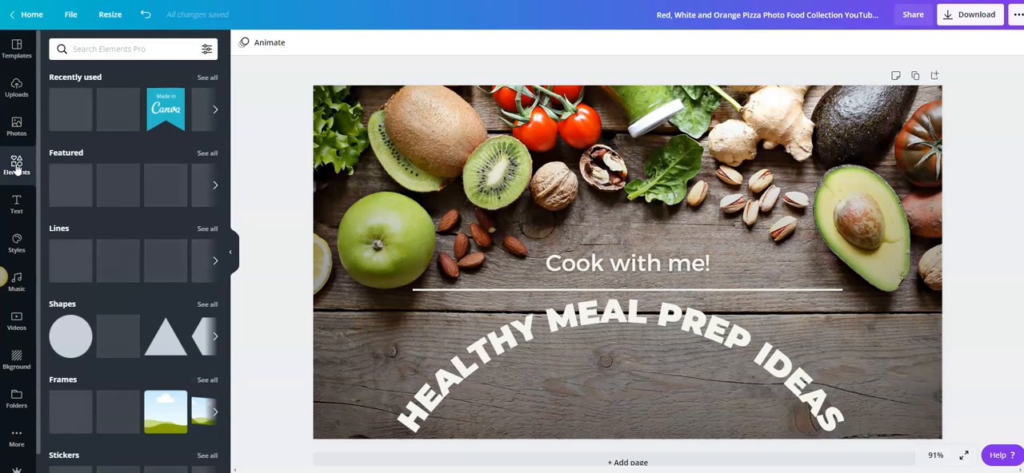
{"action": "left_click", "coordinate": [104, 54]}
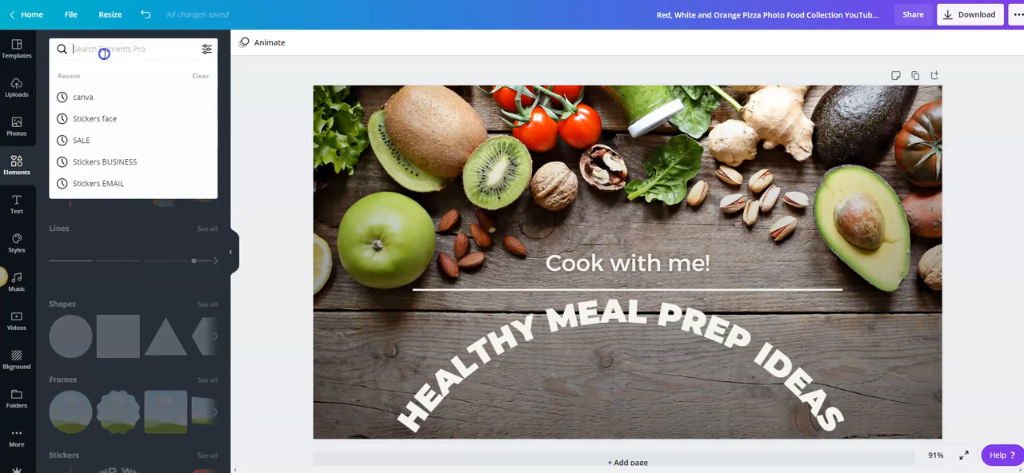
{"action": "type", "text": "avacado"}
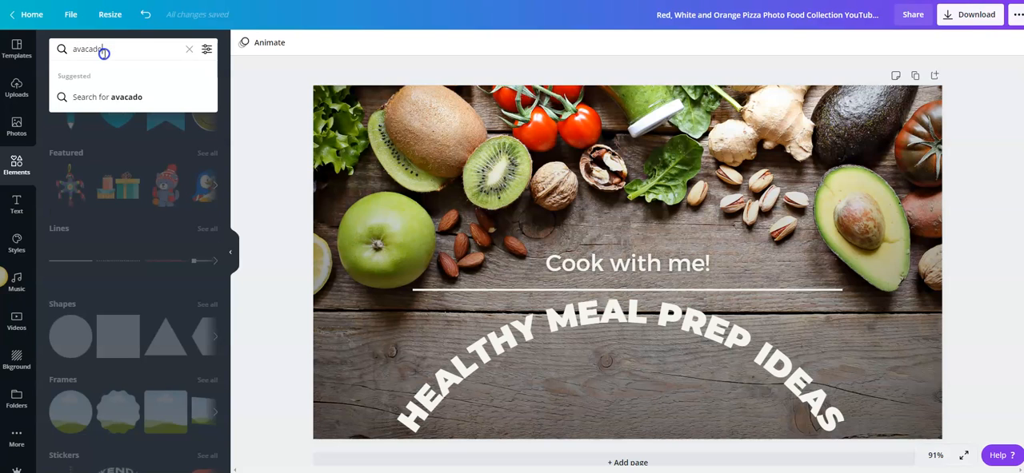
{"action": "key", "text": "Return"}
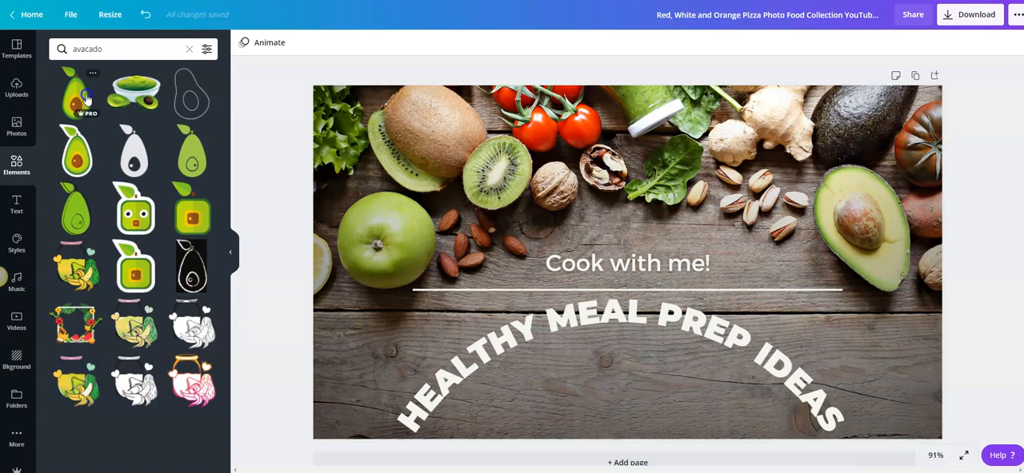
{"action": "left_click", "coordinate": [135, 92]}
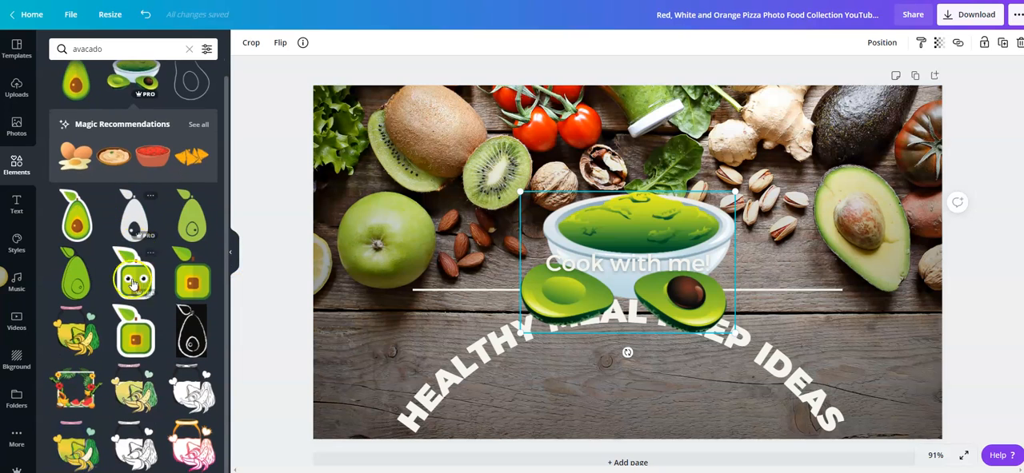
Step: Shrink the guacamole bowl graphic and place it under the arch of the curved title, against the page's lower edge
{"action": "left_click_drag", "start_coordinate": [657, 228], "coordinate": [649, 350]}
{"action": "left_click_drag", "start_coordinate": [728, 316], "coordinate": [634, 378]}
{"action": "left_click_drag", "start_coordinate": [579, 407], "coordinate": [616, 374]}
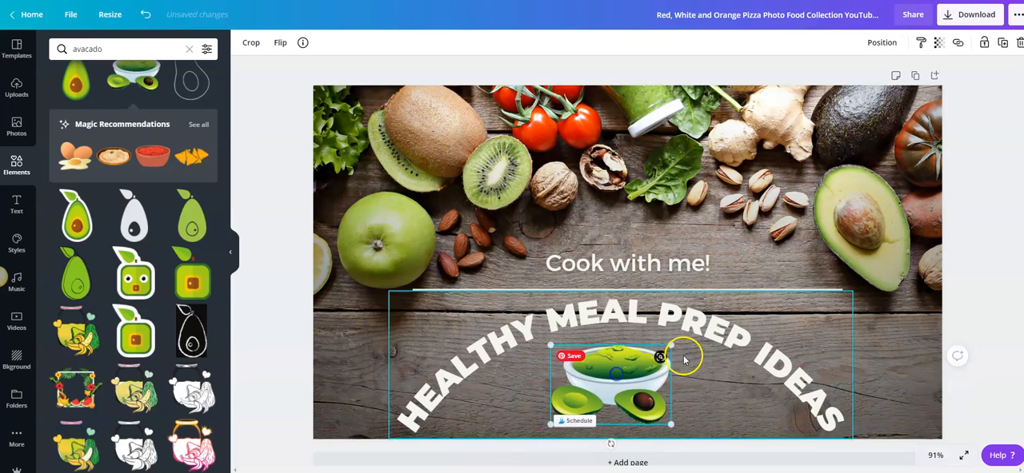
{"action": "left_click_drag", "start_coordinate": [670, 344], "coordinate": [712, 318]}
{"action": "left_click_drag", "start_coordinate": [646, 366], "coordinate": [620, 380]}
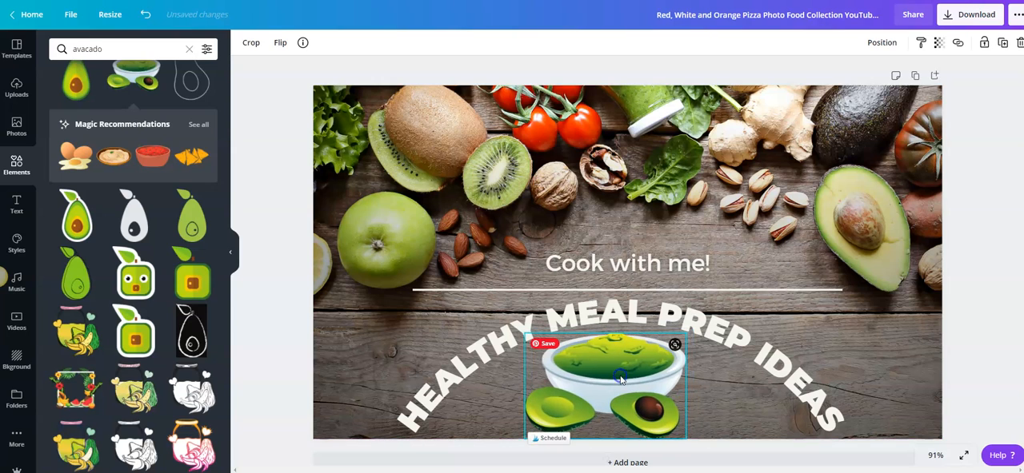
Step: Make the guacamole bowl graphic semi-transparent and enlarge it to about 668 × 440 behind the text
{"action": "left_click", "coordinate": [939, 44]}
{"action": "left_click_drag", "start_coordinate": [908, 76], "coordinate": [866, 83]}
{"action": "left_click", "coordinate": [683, 334]}
{"action": "left_click_drag", "start_coordinate": [686, 332], "coordinate": [736, 304]}
{"action": "left_click_drag", "start_coordinate": [524, 302], "coordinate": [456, 258]}
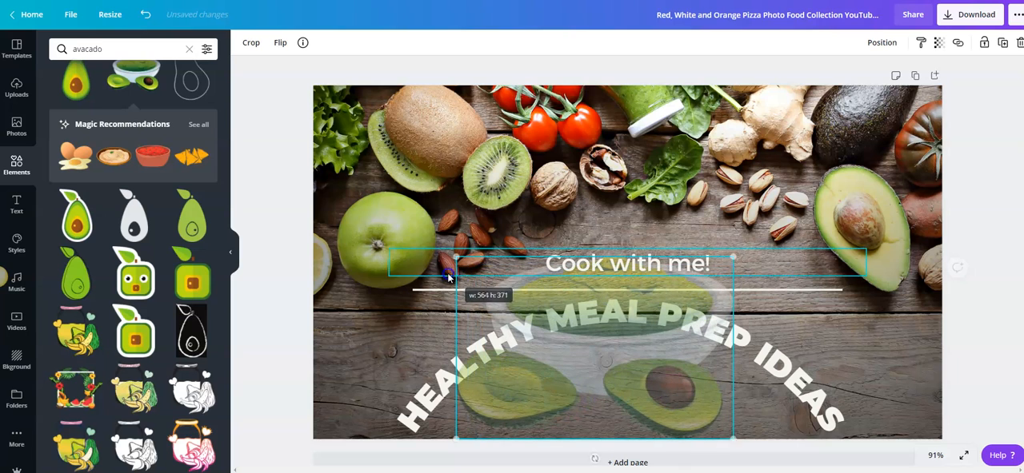
{"action": "left_click_drag", "start_coordinate": [730, 259], "coordinate": [785, 225]}
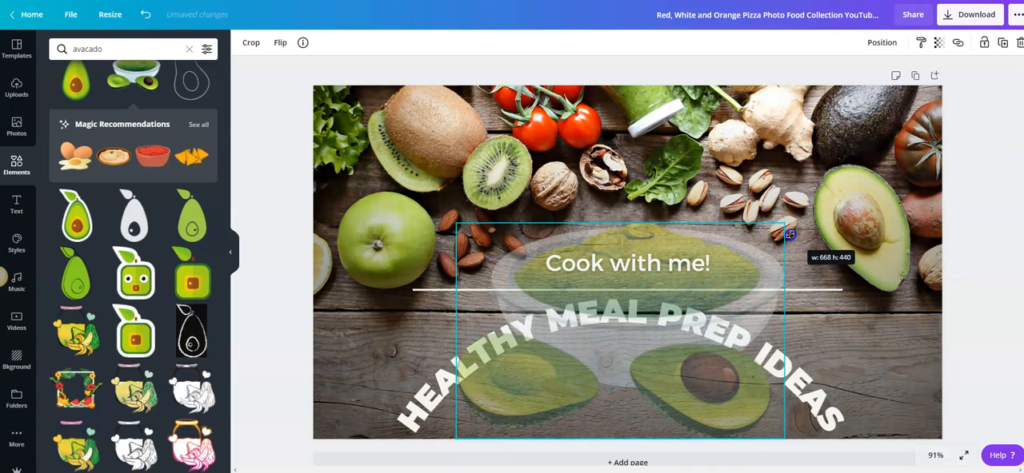
{"action": "left_click", "coordinate": [986, 167]}
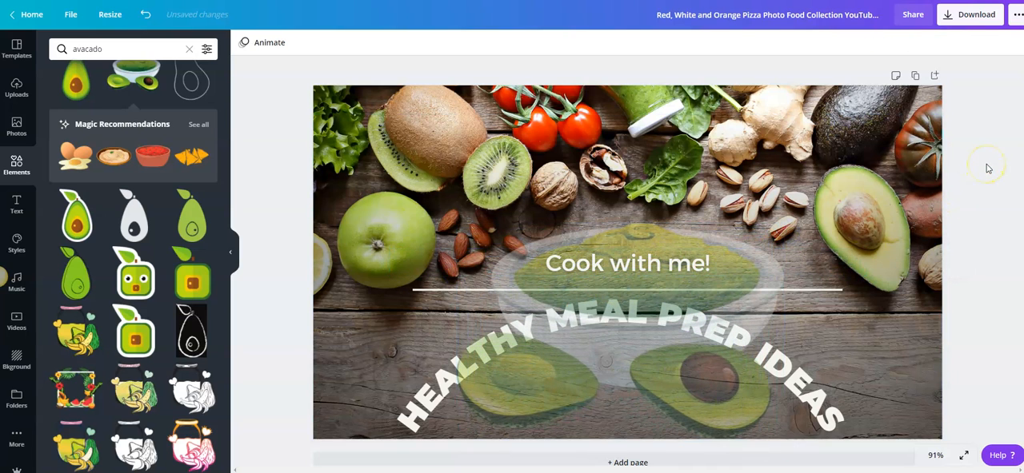
Step: Bring the curved title forward in front of the guacamole bowl graphic
{"action": "left_click", "coordinate": [798, 371]}
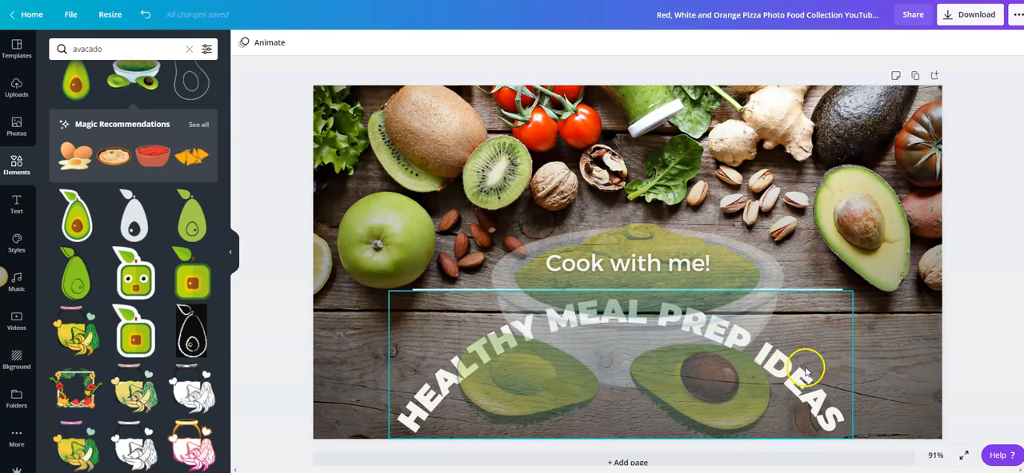
{"action": "left_click", "coordinate": [881, 44]}
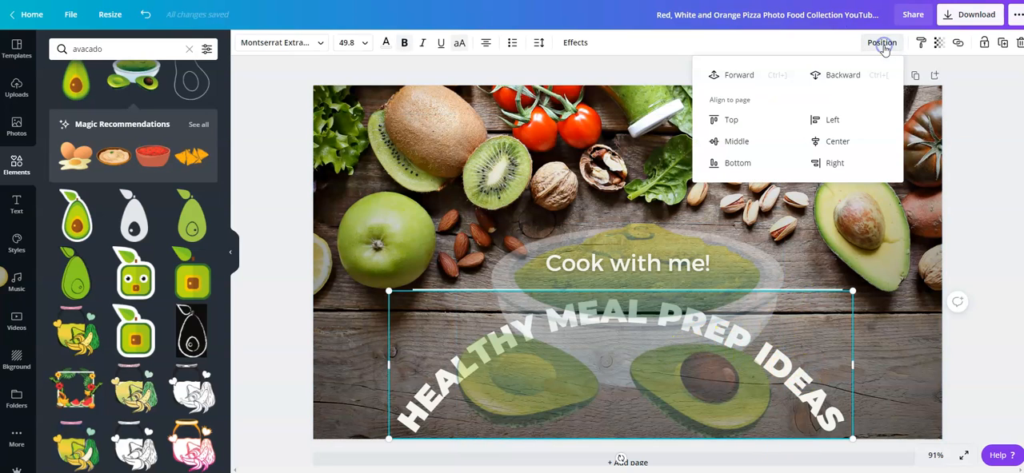
{"action": "left_click", "coordinate": [743, 76]}
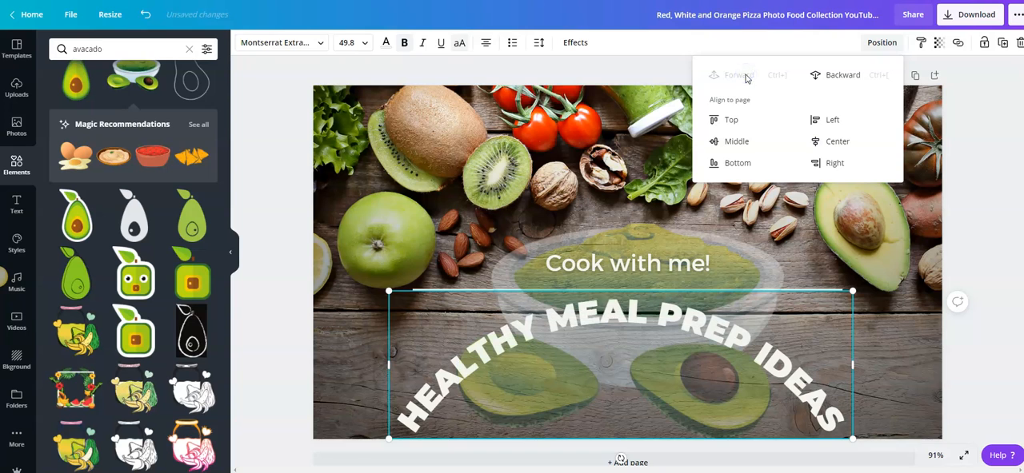
{"action": "left_click", "coordinate": [949, 210]}
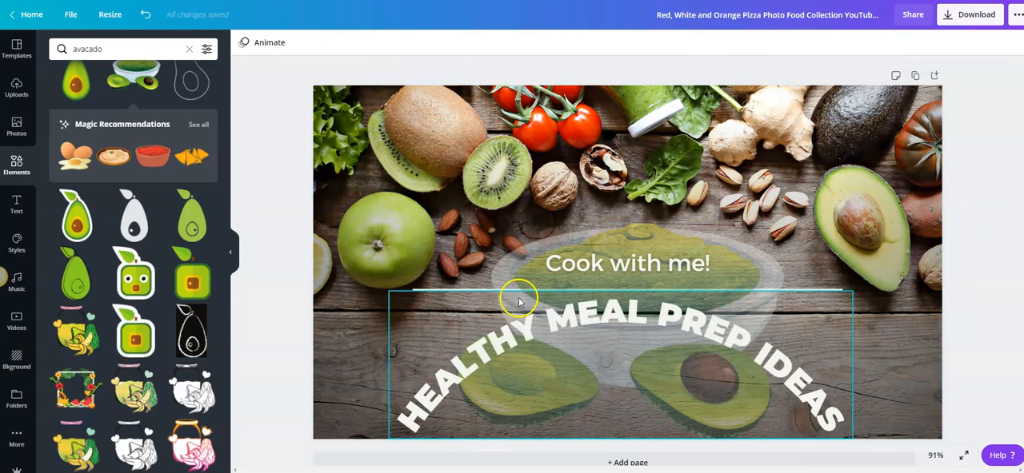
Step: Try the curved title higher up, around the "Cook with me!" text, and move it back below the divider line
{"action": "left_click_drag", "start_coordinate": [626, 315], "coordinate": [630, 226]}
{"action": "left_click", "coordinate": [978, 265]}
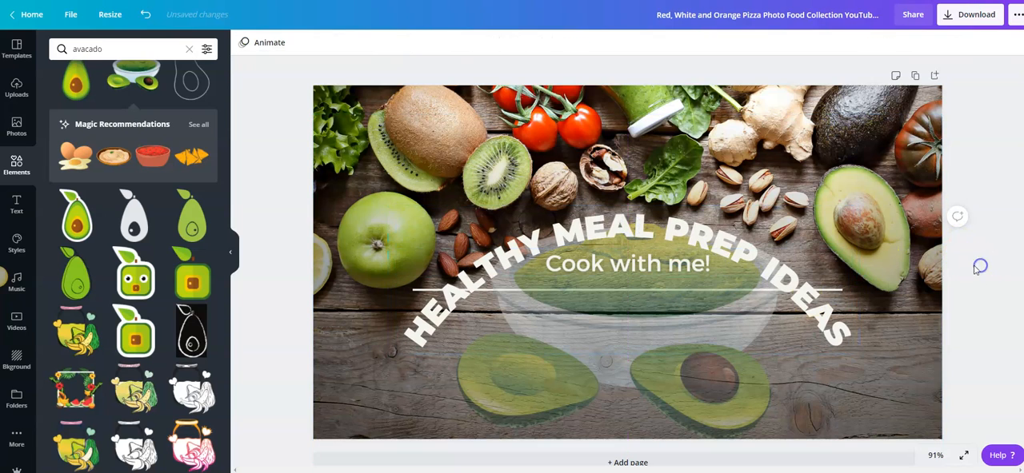
{"action": "left_click_drag", "start_coordinate": [836, 307], "coordinate": [830, 404]}
Step: Move the white divider line down near the page's lower edge and raise the curved title so it arches over "Cook with me!"
{"action": "left_click", "coordinate": [820, 291]}
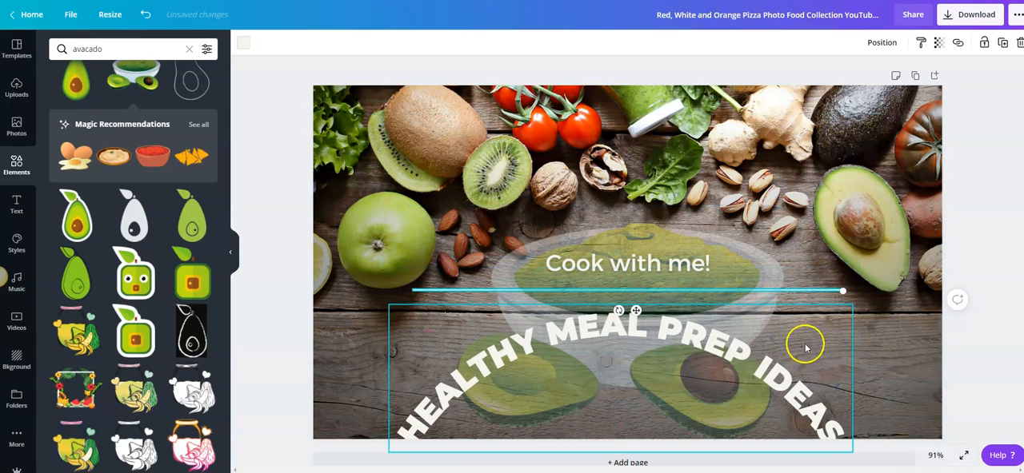
{"action": "left_click_drag", "start_coordinate": [806, 290], "coordinate": [832, 293]}
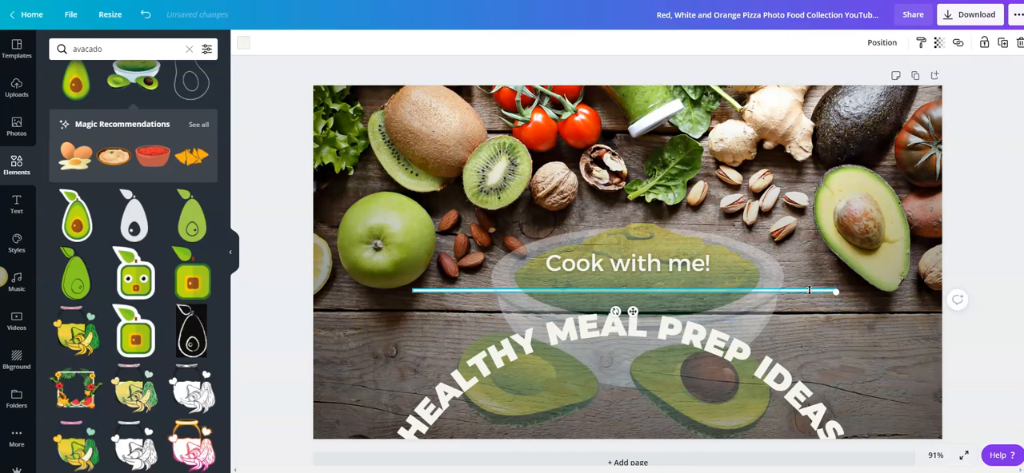
{"action": "left_click_drag", "start_coordinate": [795, 293], "coordinate": [790, 411]}
{"action": "left_click_drag", "start_coordinate": [764, 352], "coordinate": [771, 231]}
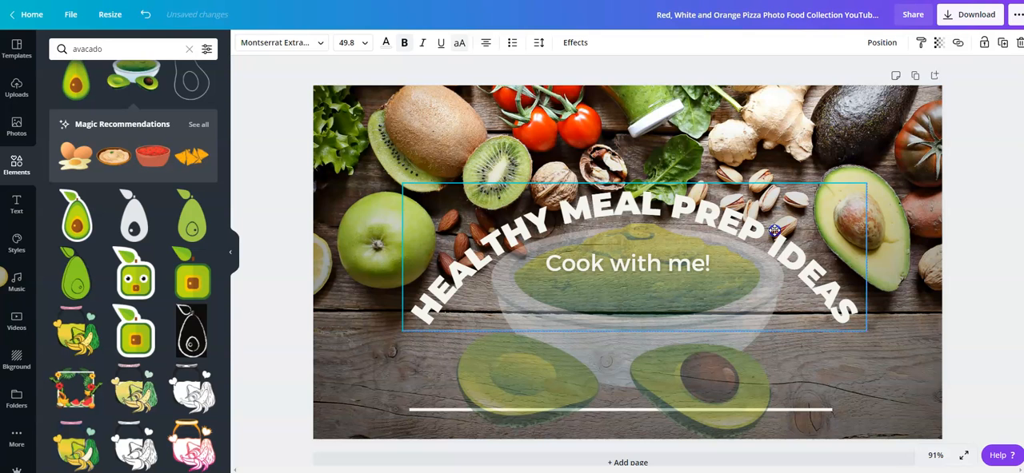
Step: Raise the dark gradient overlay behind the graphic and align it with the page's side edges
{"action": "left_click_drag", "start_coordinate": [807, 385], "coordinate": [796, 319]}
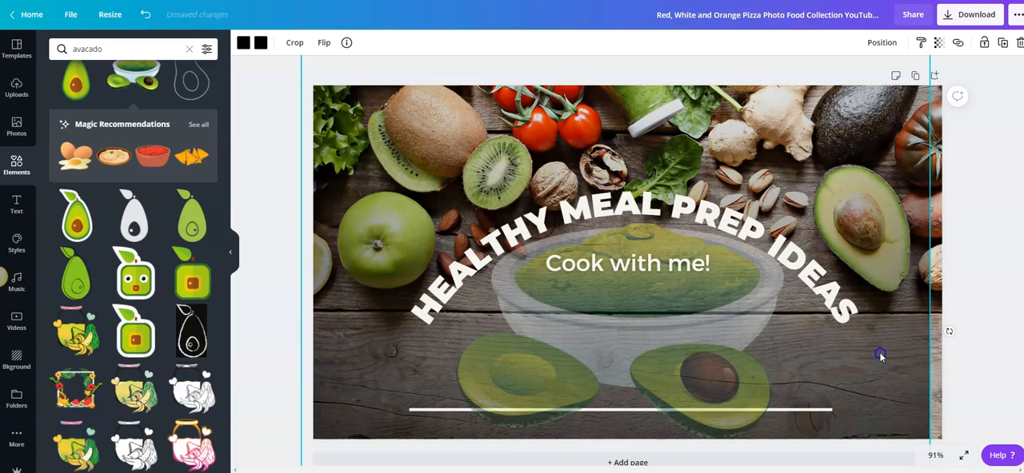
{"action": "left_click_drag", "start_coordinate": [880, 357], "coordinate": [891, 354]}
{"action": "left_click", "coordinate": [980, 304]}
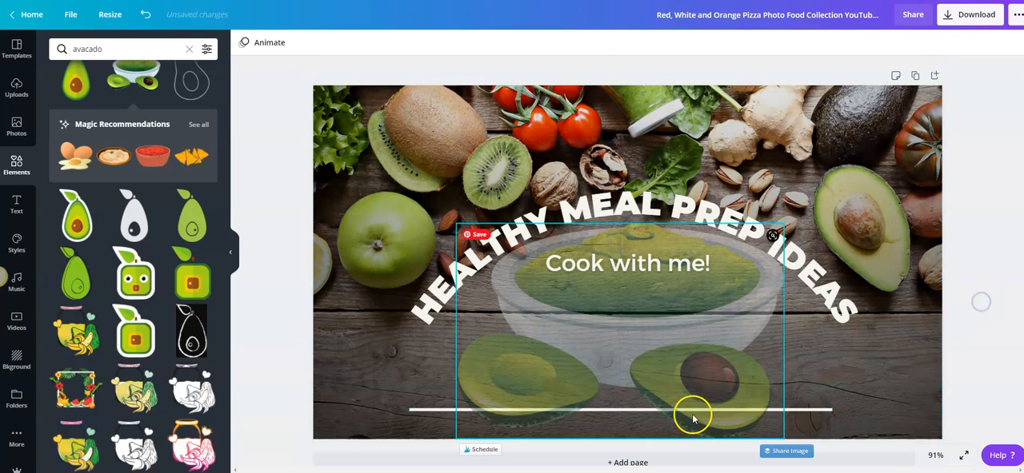
Step: Shorten the white divider line from its right end and move it up between "Cook with me!" and the avocado halves
{"action": "mouse_move", "coordinate": [692, 408]}
{"action": "left_mouse_down"}
{"action": "mouse_move", "coordinate": [698, 373]}
{"action": "mouse_move", "coordinate": [695, 409]}
{"action": "left_mouse_up"}
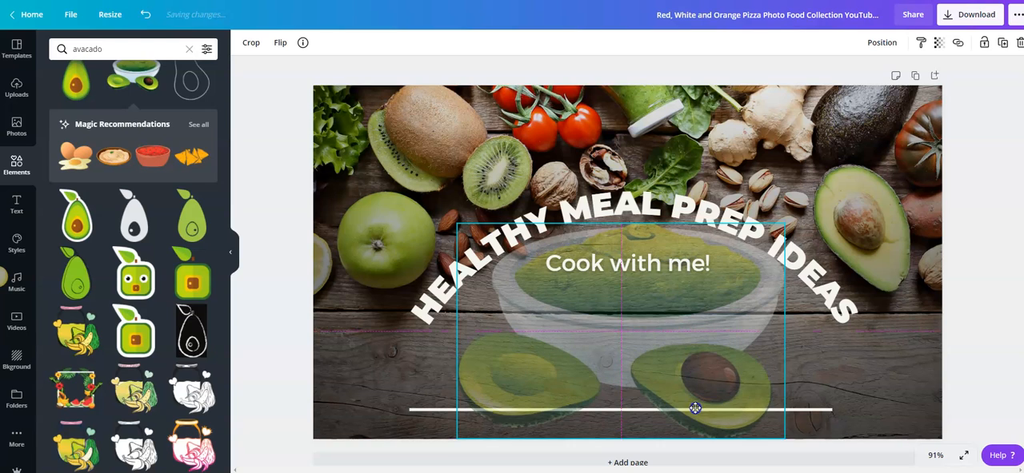
{"action": "left_click", "coordinate": [822, 410]}
{"action": "left_click", "coordinate": [1004, 348]}
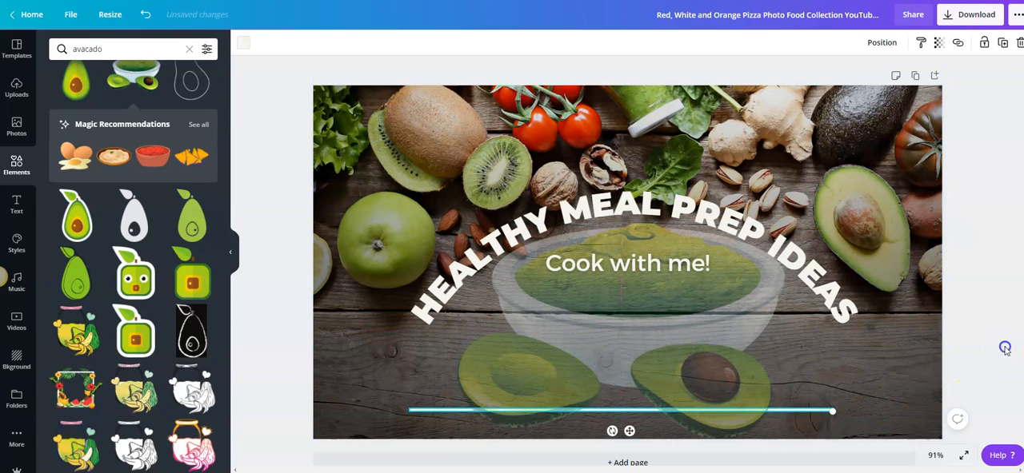
{"action": "left_click_drag", "start_coordinate": [821, 413], "coordinate": [702, 306]}
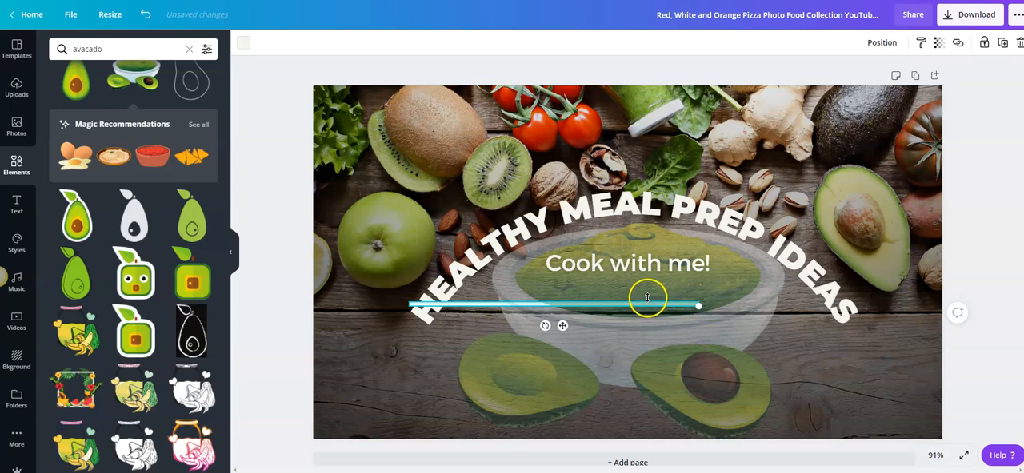
{"action": "left_click", "coordinate": [997, 224]}
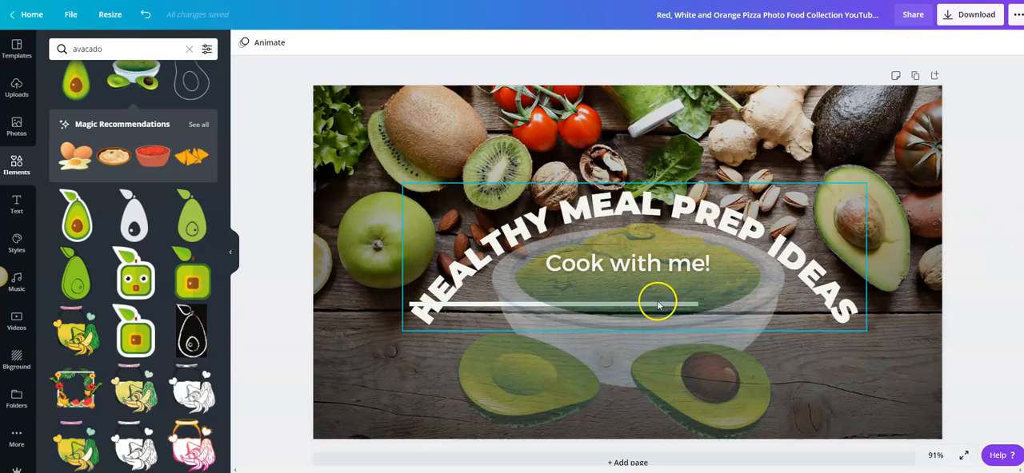
{"action": "left_click", "coordinate": [417, 308]}
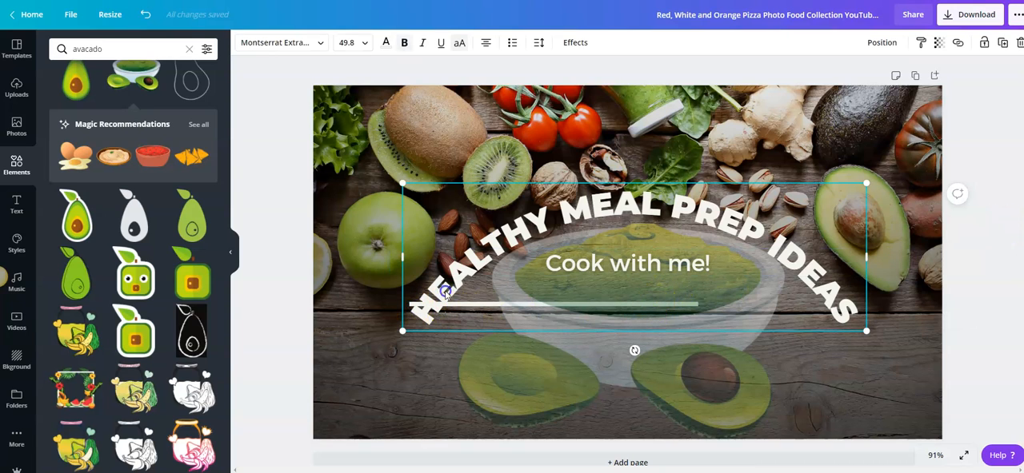
{"action": "left_click", "coordinate": [480, 310]}
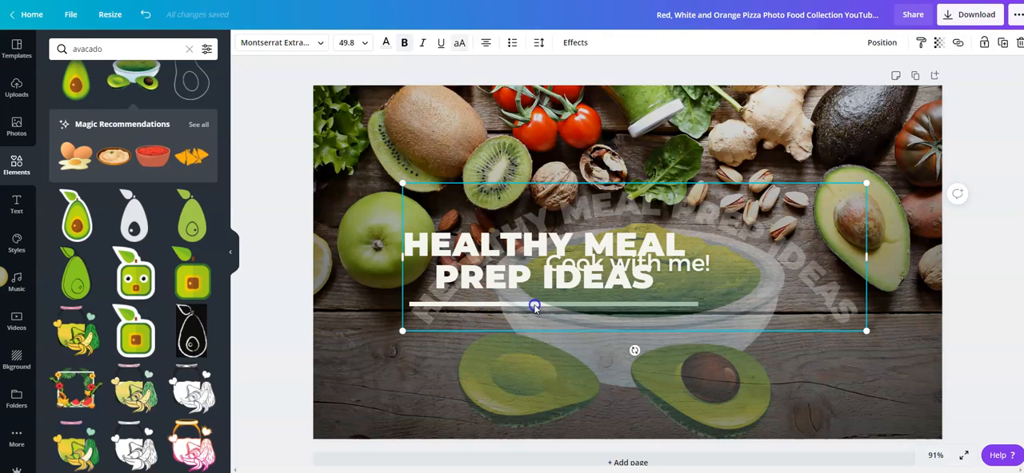
{"action": "left_click_drag", "start_coordinate": [531, 276], "coordinate": [462, 276]}
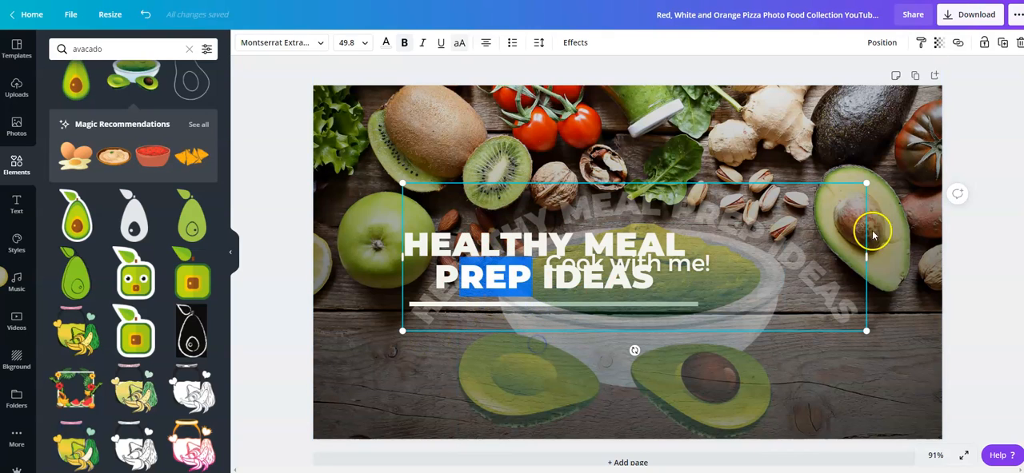
{"action": "left_click", "coordinate": [963, 254]}
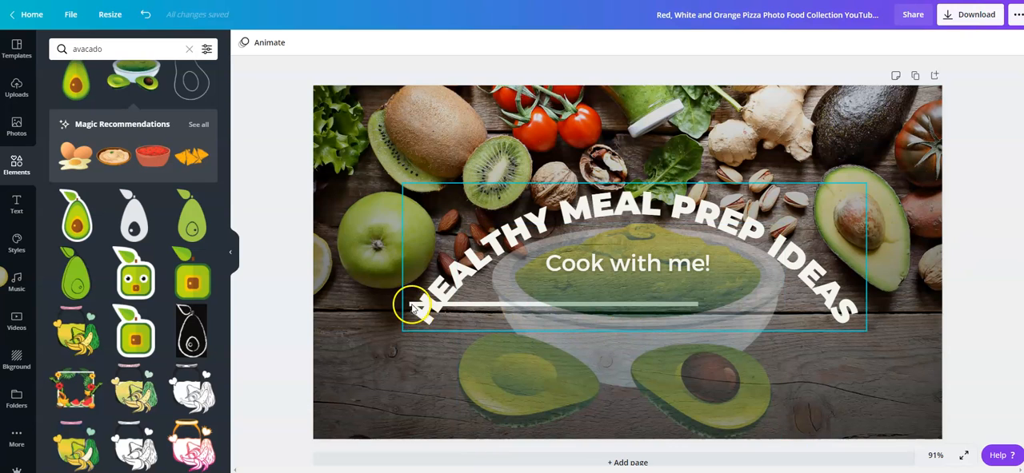
Step: Shift the divider line right and slightly down across the bowl, and raise the curved title a little above it
{"action": "left_click_drag", "start_coordinate": [404, 304], "coordinate": [526, 324]}
{"action": "left_click_drag", "start_coordinate": [589, 221], "coordinate": [522, 216]}
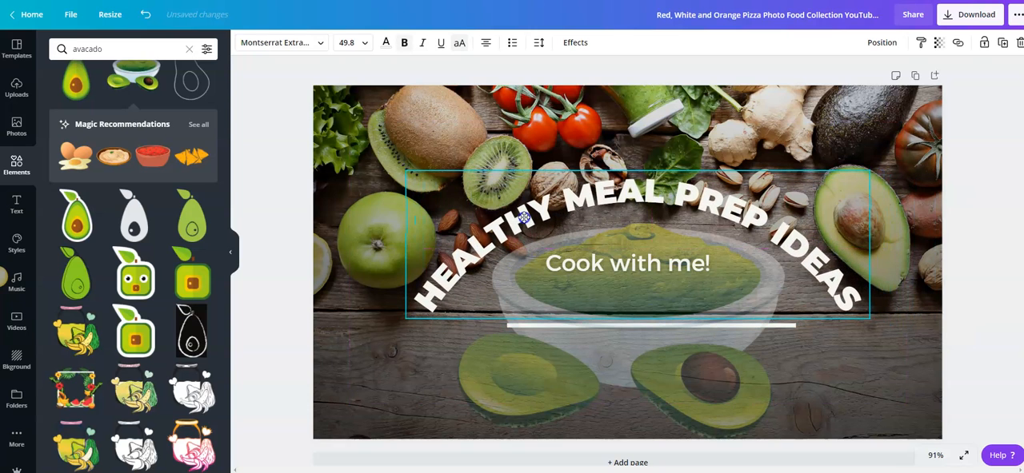
{"action": "left_click_drag", "start_coordinate": [531, 329], "coordinate": [528, 325]}
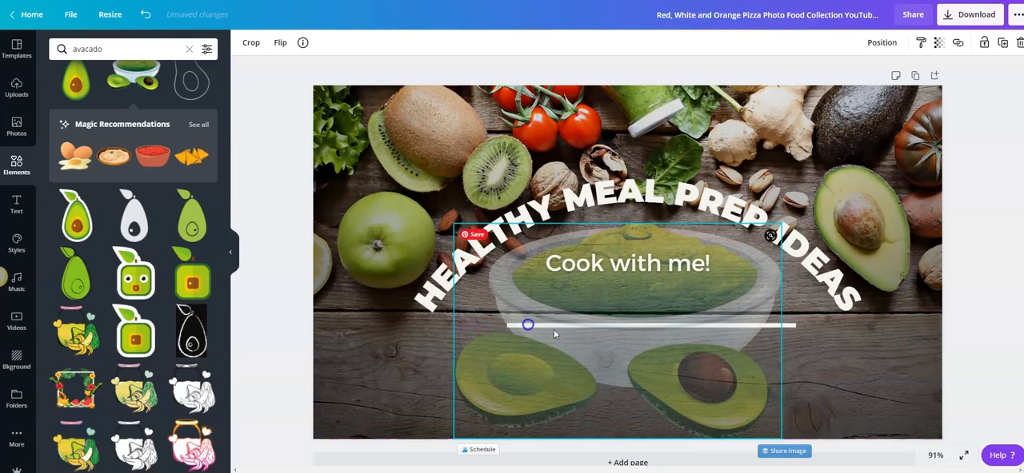
Step: Move the white divider line up directly beneath the "Cook with me!" text
{"action": "left_click", "coordinate": [793, 326]}
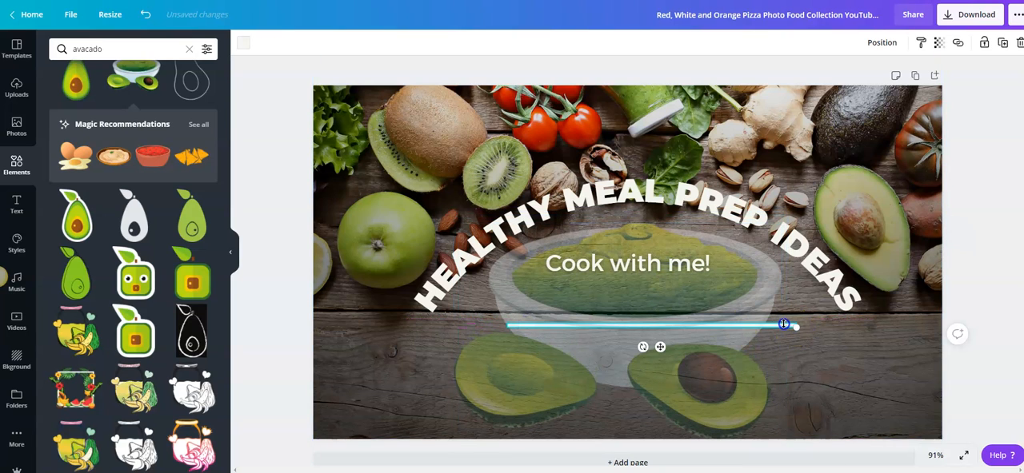
{"action": "mouse_move", "coordinate": [783, 323]}
{"action": "left_mouse_down"}
{"action": "mouse_move", "coordinate": [783, 304]}
{"action": "mouse_move", "coordinate": [787, 330]}
{"action": "left_mouse_up"}
{"action": "left_click_drag", "start_coordinate": [659, 346], "coordinate": [642, 300]}
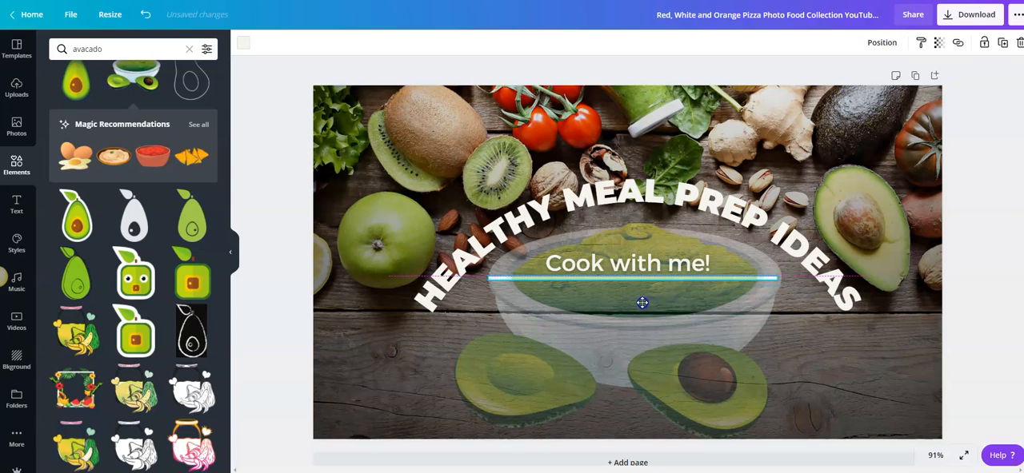
Step: Shorten the divider line to about 336 wide and position it as an underline matching the "Cook with me!" text
{"action": "left_click_drag", "start_coordinate": [753, 282], "coordinate": [654, 280]}
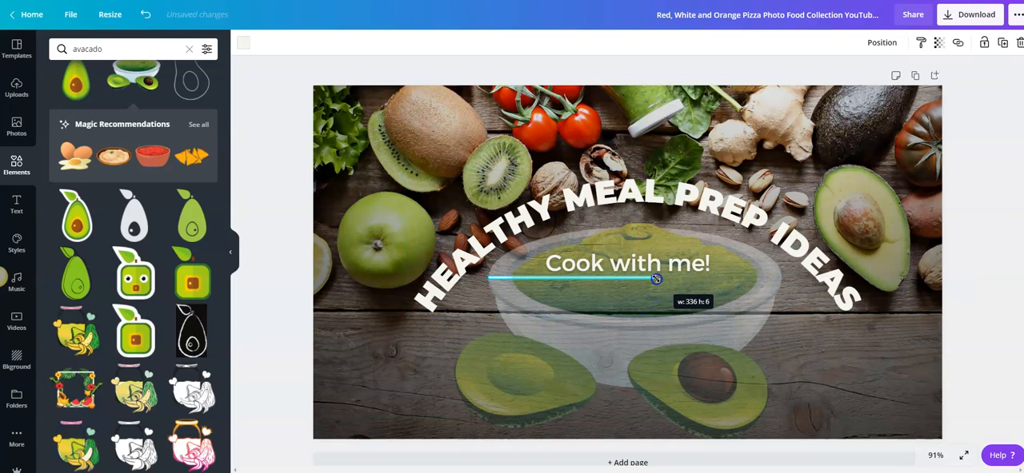
{"action": "left_click_drag", "start_coordinate": [656, 278], "coordinate": [653, 279]}
{"action": "left_click", "coordinate": [579, 298]}
{"action": "left_click_drag", "start_coordinate": [592, 298], "coordinate": [632, 299]}
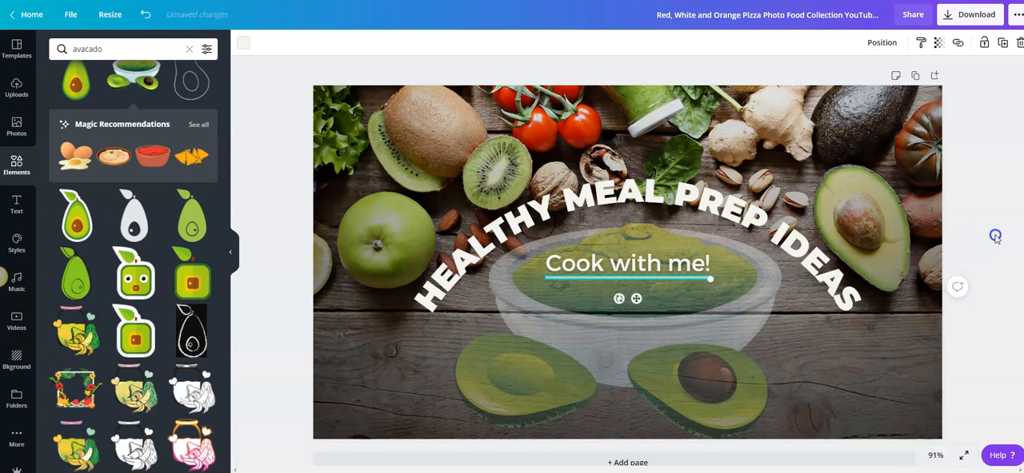
{"action": "left_click", "coordinate": [990, 193]}
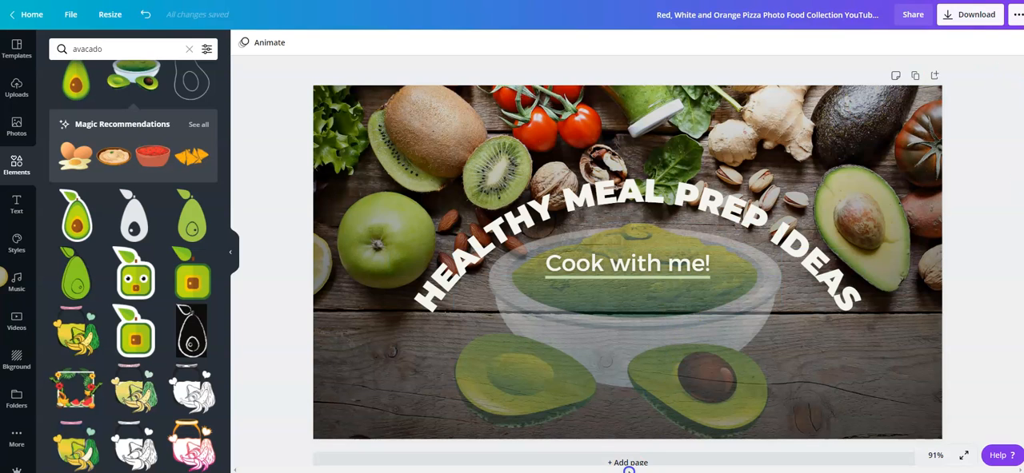
Step: Add a blank second page after the "Healthy Meal Prep Ideas" thumbnail
{"action": "scroll", "coordinate": [986, 280], "scroll_direction": "down", "scroll_amount": 1}
{"action": "scroll", "coordinate": [986, 281], "scroll_direction": "down", "scroll_amount": 2}
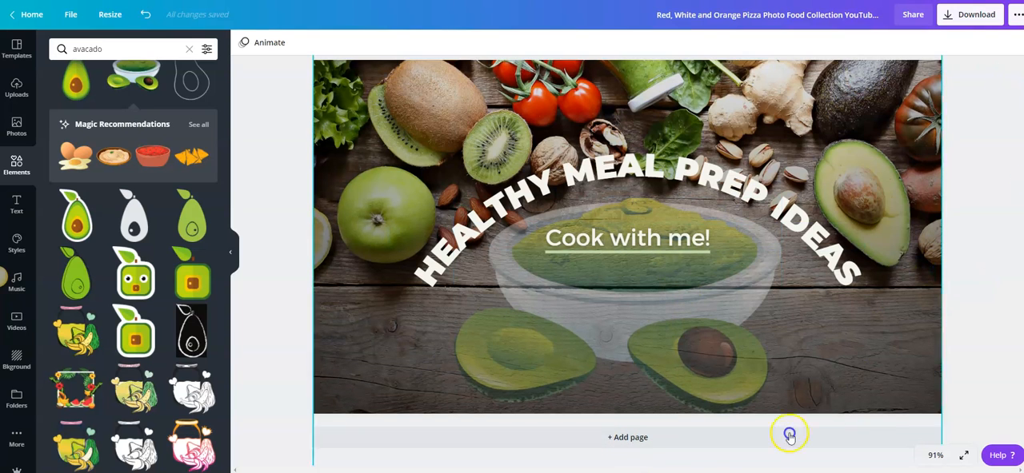
{"action": "left_click", "coordinate": [634, 434]}
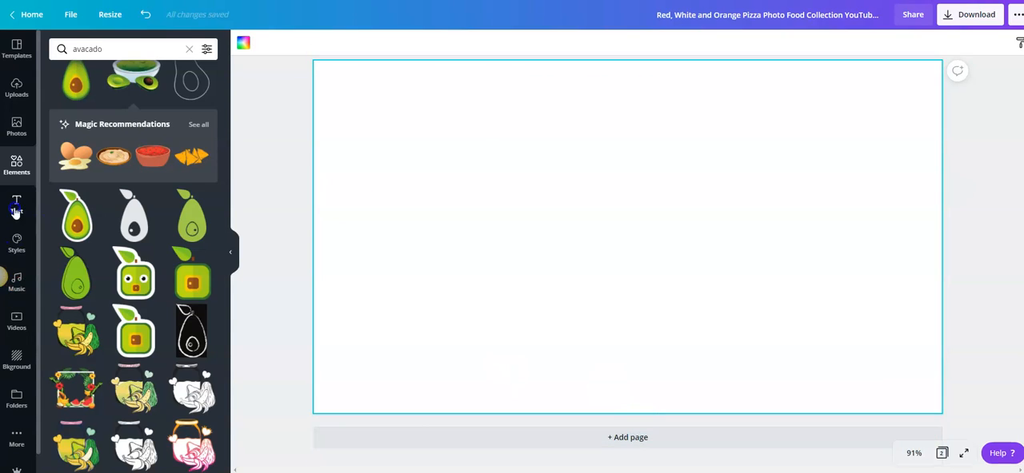
Step: Insert the square avocado graphic with eyes on the blank page, enlarge it and place it on the left half
{"action": "left_click", "coordinate": [135, 274]}
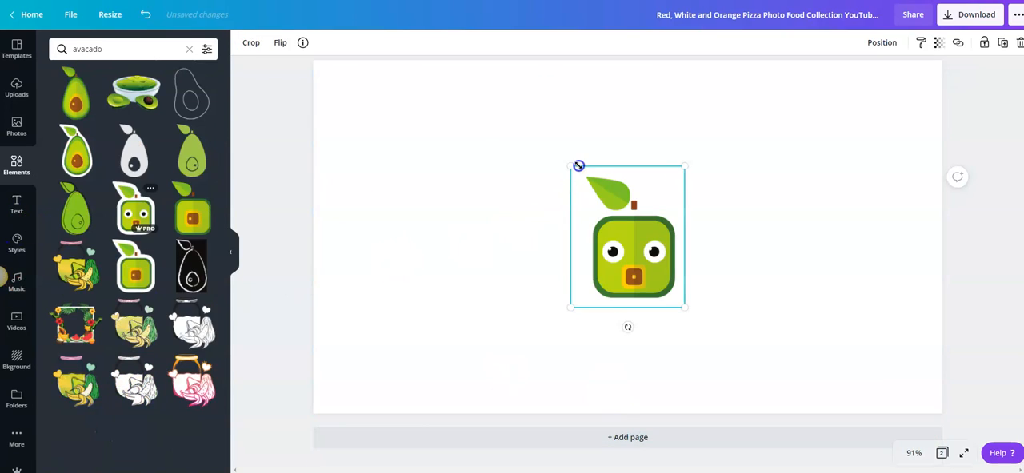
{"action": "left_click_drag", "start_coordinate": [570, 167], "coordinate": [279, 178]}
{"action": "left_click_drag", "start_coordinate": [590, 221], "coordinate": [451, 296]}
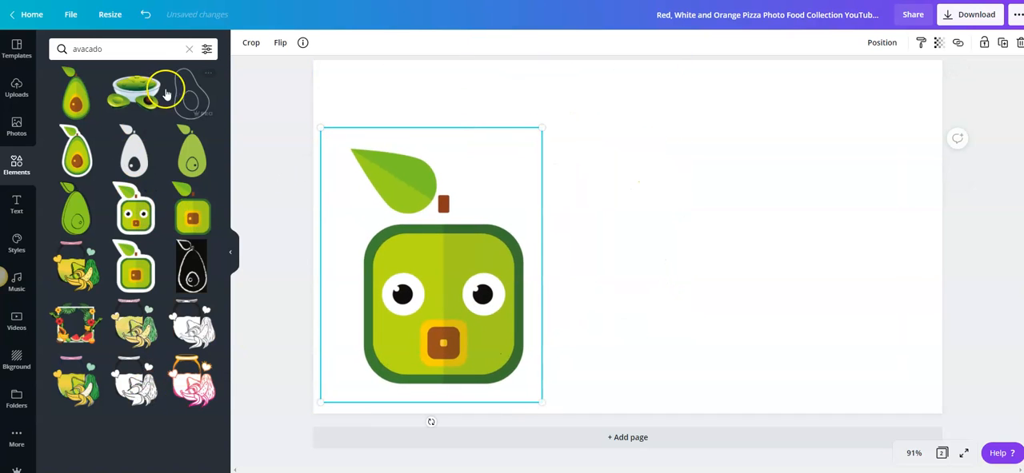
Step: Search the graphic elements for "guac" and clear the search
{"action": "left_click", "coordinate": [188, 50]}
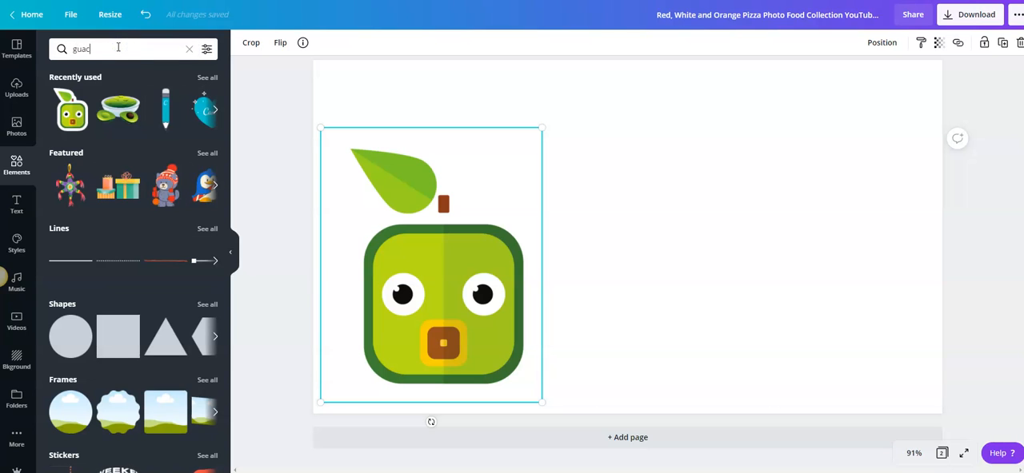
{"action": "type", "text": "guac"}
{"action": "key", "text": "Return"}
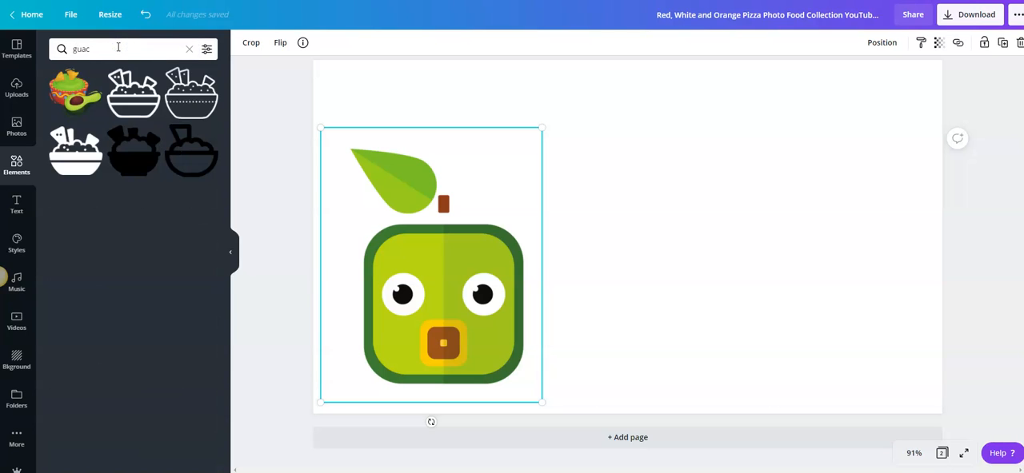
{"action": "left_click", "coordinate": [189, 49]}
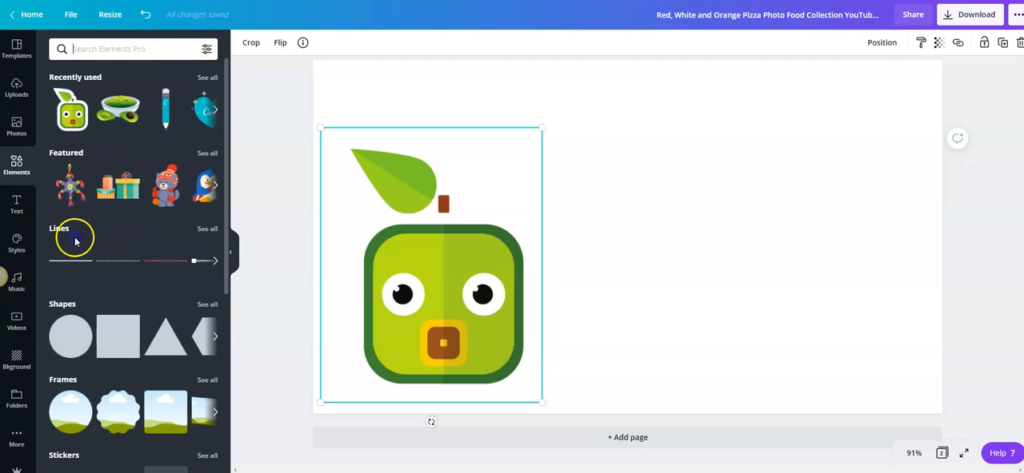
Step: Search the photo library for "avacado"
{"action": "left_click", "coordinate": [18, 122]}
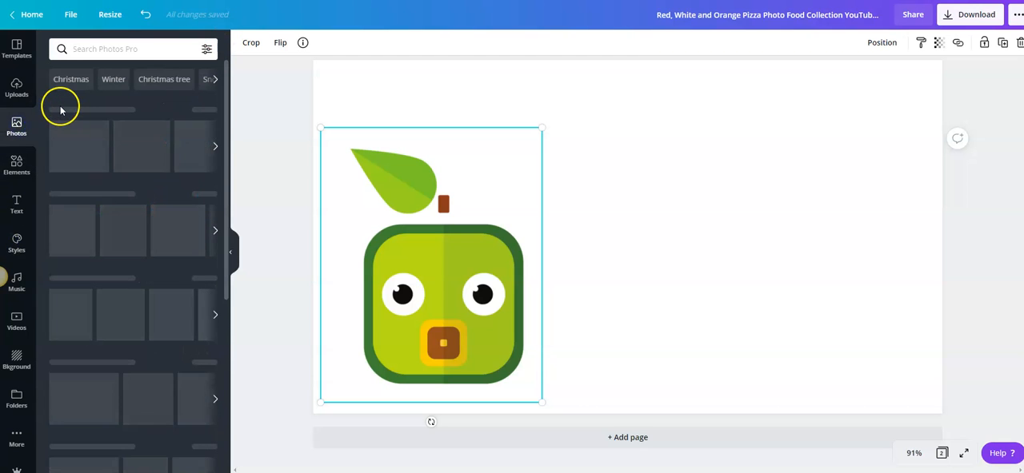
{"action": "left_click", "coordinate": [81, 49]}
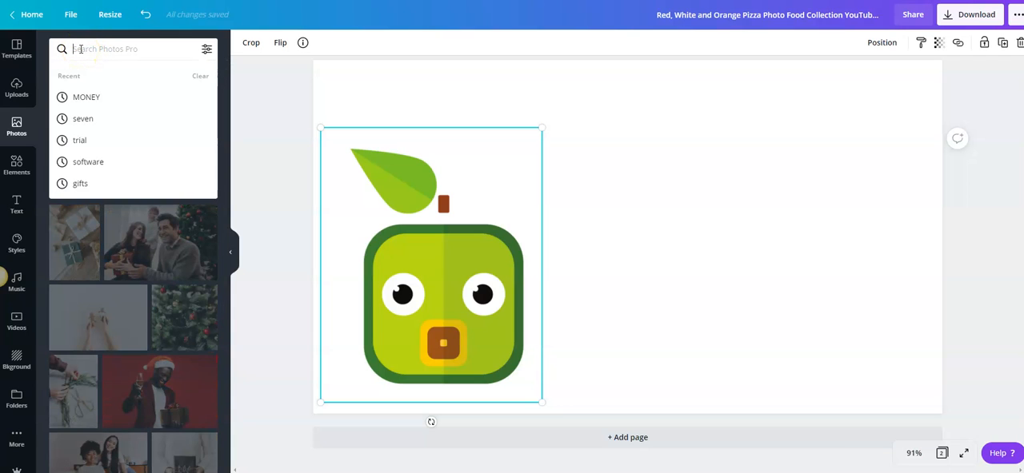
{"action": "type", "text": "avacado"}
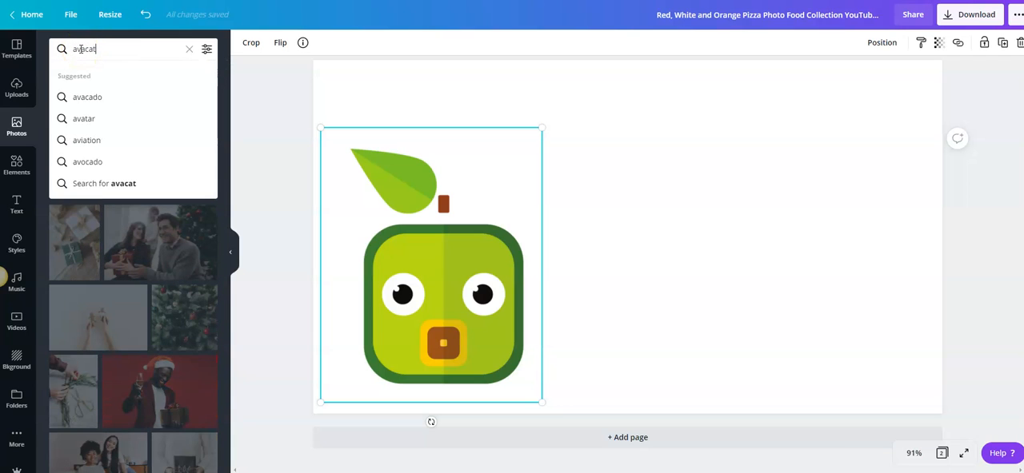
{"action": "key", "text": "Return"}
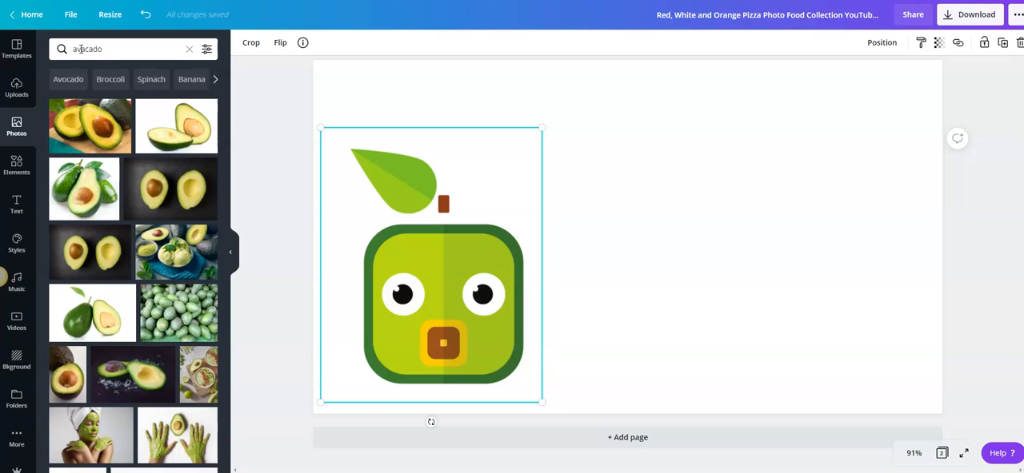
Step: Replace the square avocado graphic with the halved-avocados photo, enlarged to about 950 by 632 and centred vertically on the page
{"action": "left_click_drag", "start_coordinate": [434, 323], "coordinate": [440, 320]}
{"action": "key", "text": "Delete"}
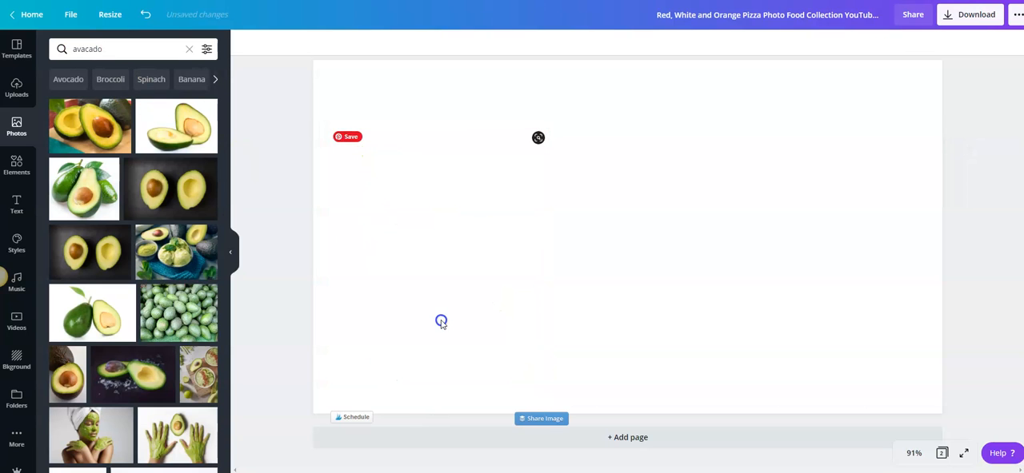
{"action": "left_click", "coordinate": [88, 124]}
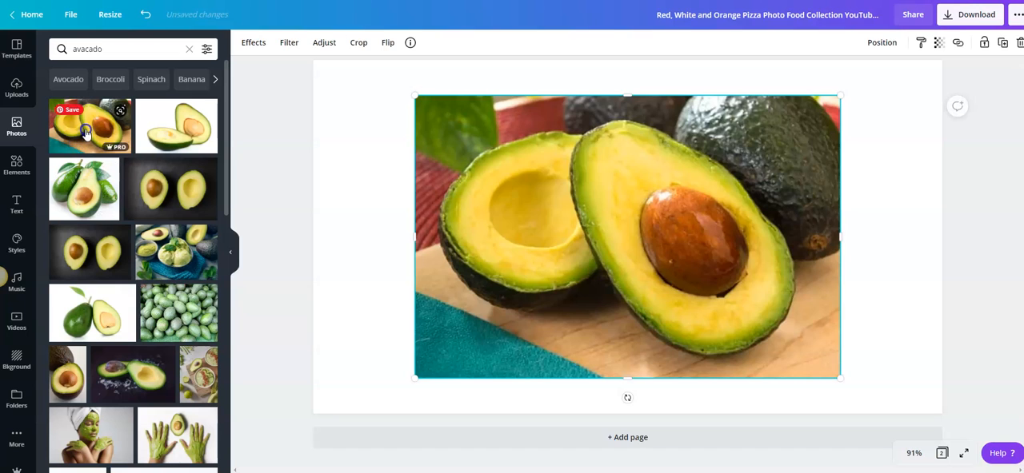
{"action": "left_click_drag", "start_coordinate": [406, 95], "coordinate": [344, 105]}
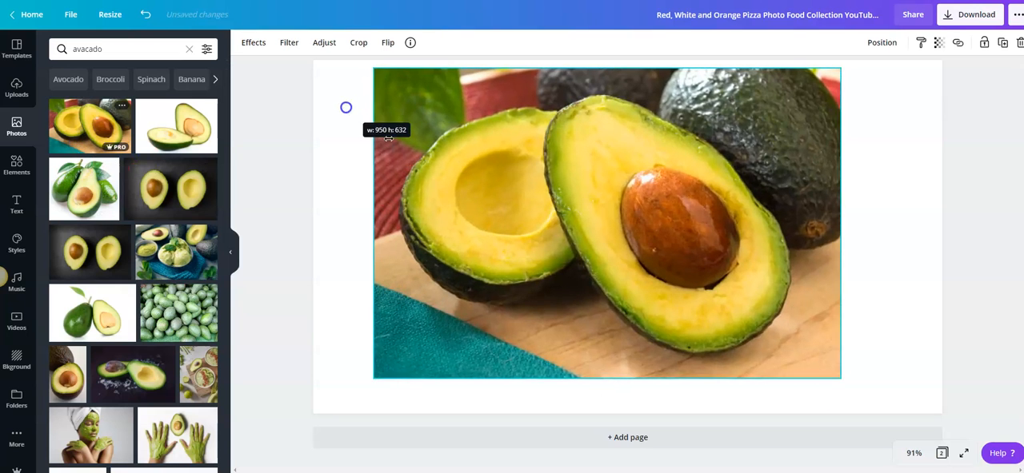
{"action": "mouse_move", "coordinate": [686, 210]}
{"action": "left_mouse_down"}
{"action": "mouse_move", "coordinate": [686, 235]}
{"action": "mouse_move", "coordinate": [679, 217]}
{"action": "left_mouse_up"}
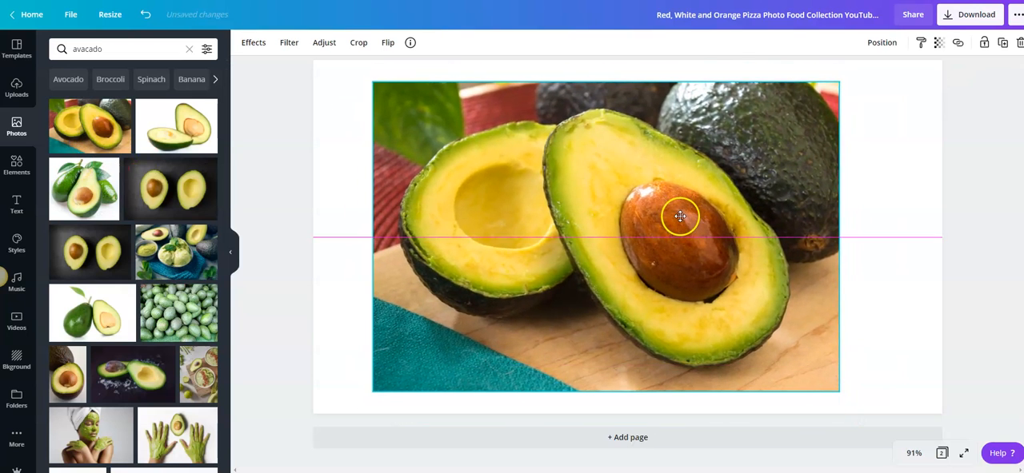
{"action": "left_click", "coordinate": [987, 187]}
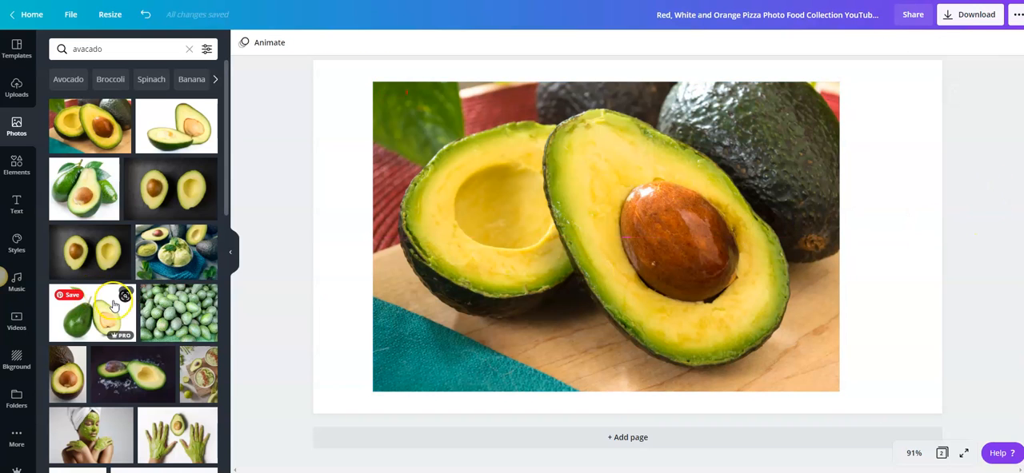
Step: Insert the photo of the woman with the green face mask and remove its background
{"action": "scroll", "coordinate": [112, 300], "scroll_direction": "down", "scroll_amount": 5}
{"action": "scroll", "coordinate": [116, 307], "scroll_direction": "up", "scroll_amount": 1}
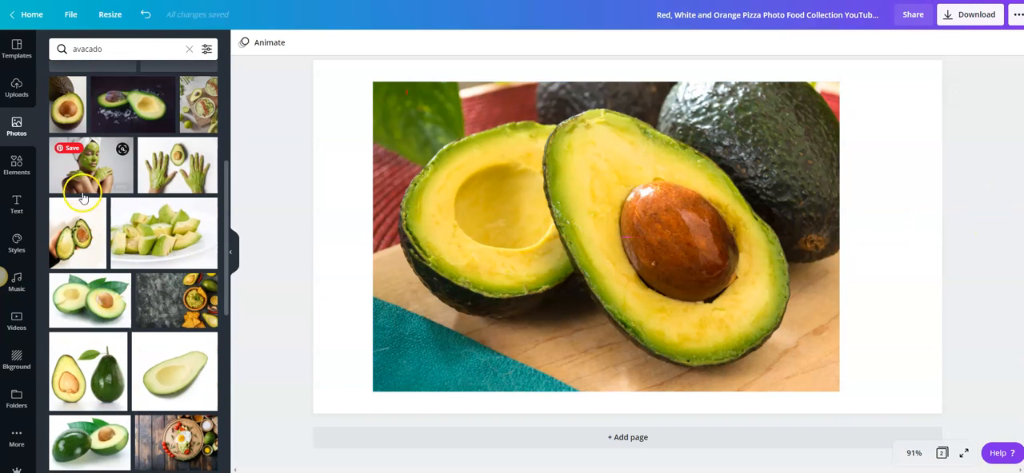
{"action": "left_click", "coordinate": [80, 171]}
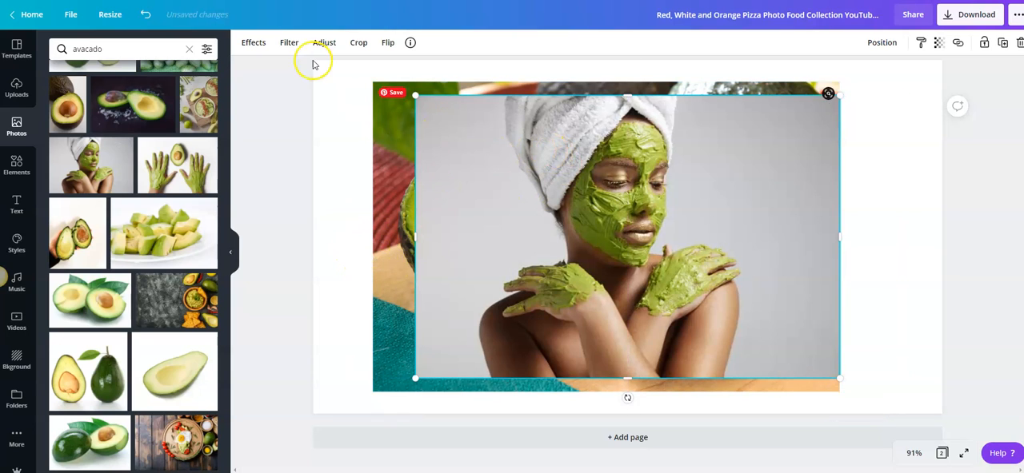
{"action": "left_click", "coordinate": [256, 43]}
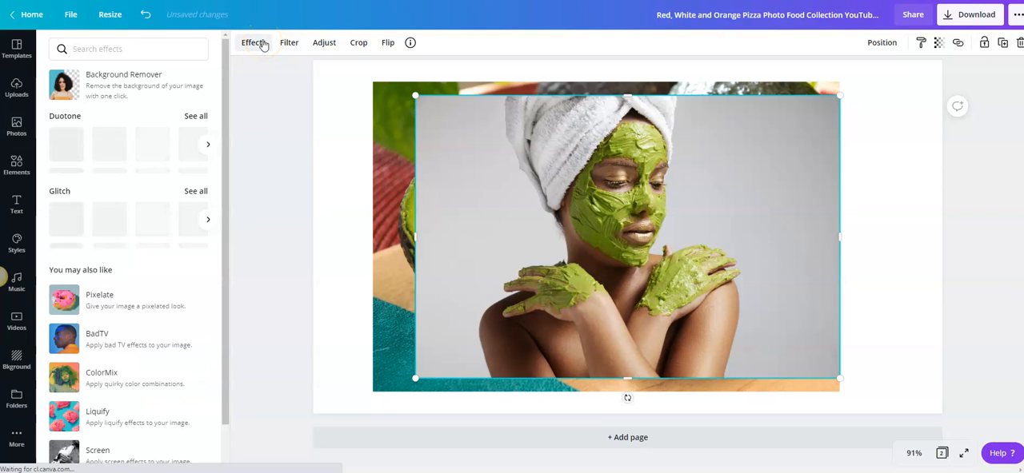
{"action": "left_click", "coordinate": [124, 81]}
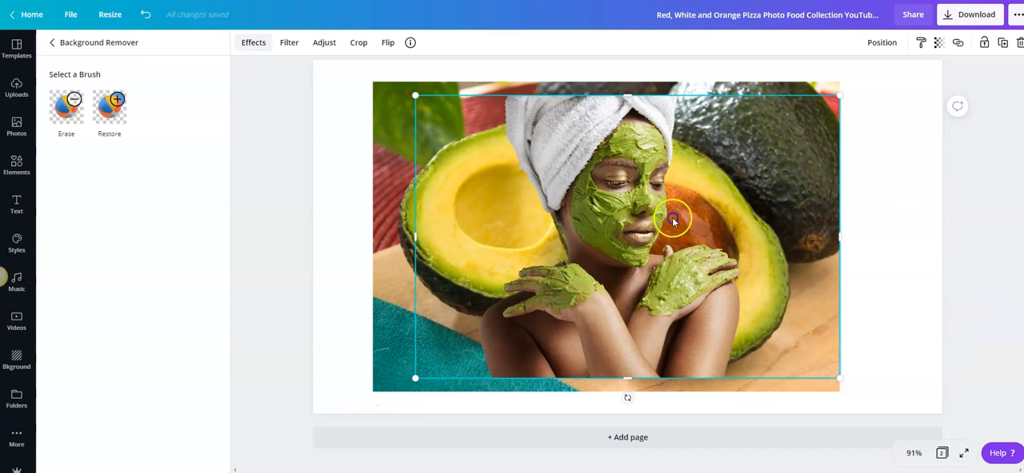
Step: Set the face-mask photo as the page background and delete the halved-avocados photo covering it
{"action": "left_click_drag", "start_coordinate": [611, 283], "coordinate": [615, 319]}
{"action": "left_click", "coordinate": [693, 104]}
{"action": "right_click", "coordinate": [755, 189]}
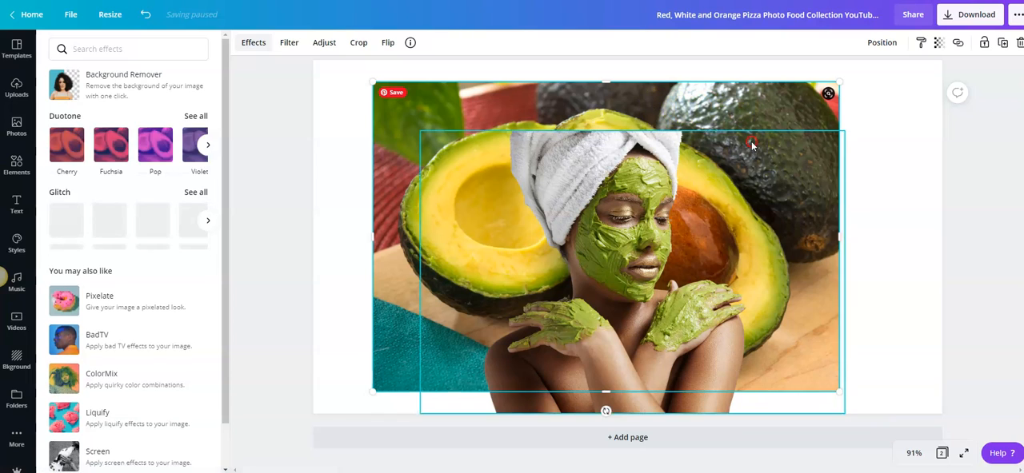
{"action": "left_click", "coordinate": [778, 295]}
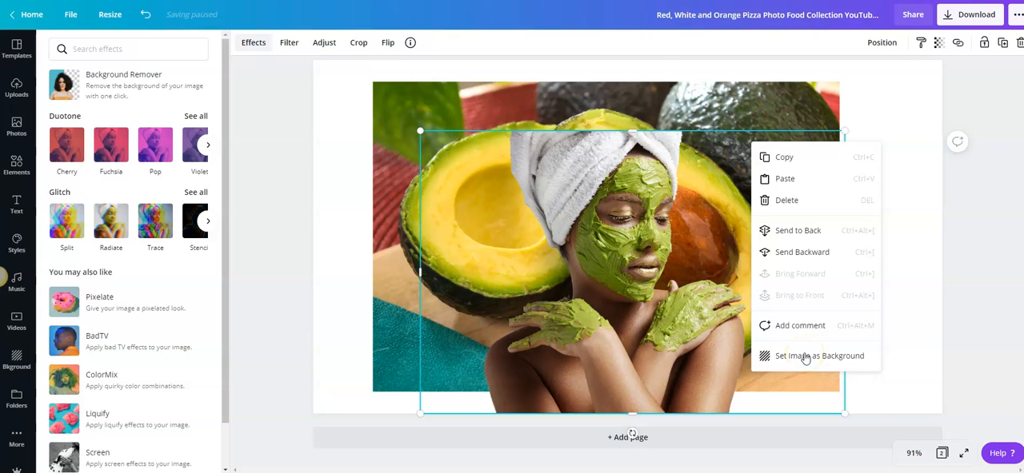
{"action": "left_click", "coordinate": [805, 356]}
{"action": "left_click", "coordinate": [789, 210]}
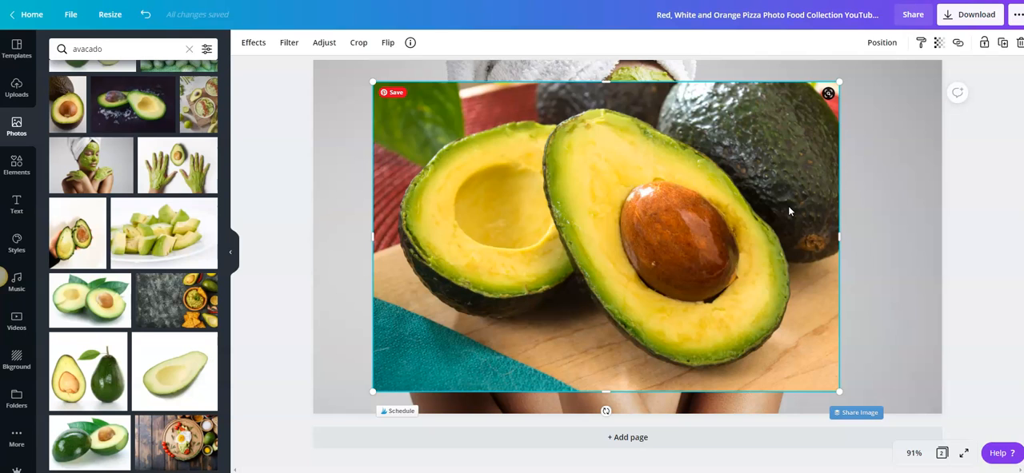
{"action": "key", "text": "Delete"}
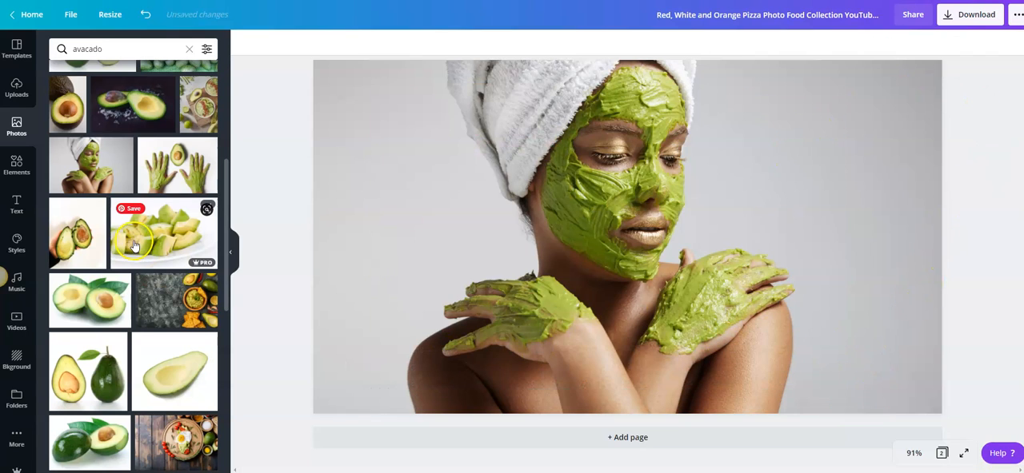
Step: Try placing the photo of green-covered hands around an avocado toward the page's right side, and delete it
{"action": "left_click", "coordinate": [797, 249]}
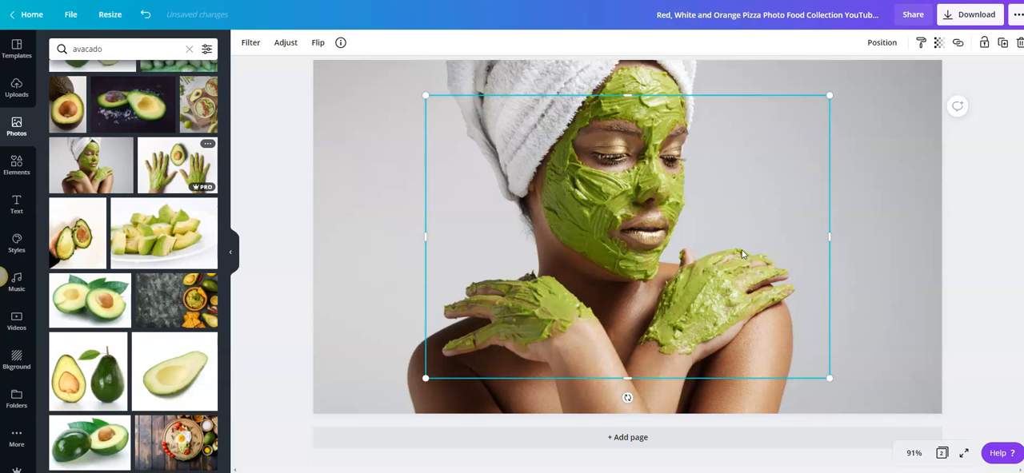
{"action": "left_click_drag", "start_coordinate": [750, 259], "coordinate": [838, 273]}
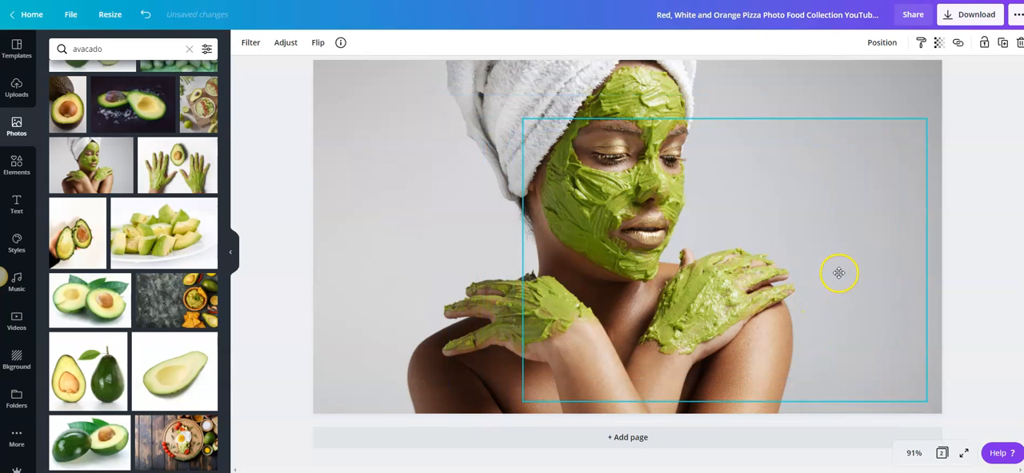
{"action": "left_click", "coordinate": [873, 43]}
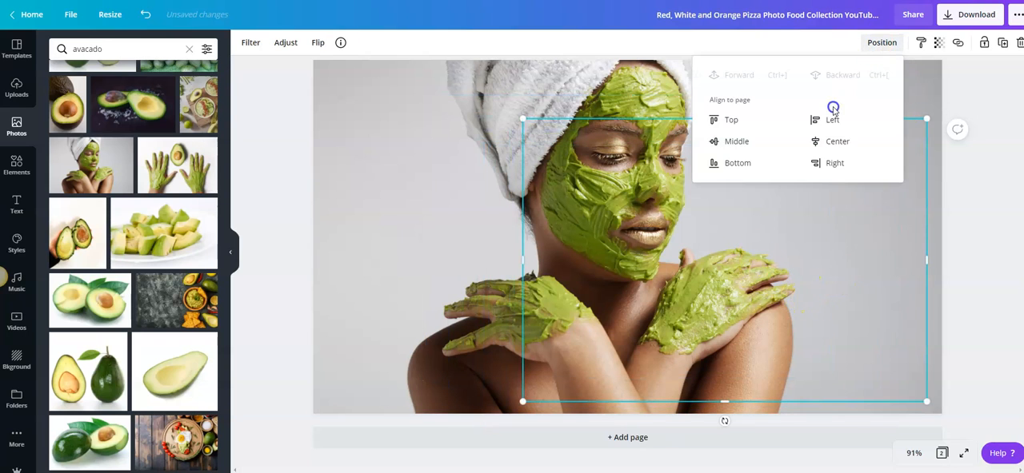
{"action": "left_click", "coordinate": [968, 169]}
{"action": "left_click", "coordinate": [740, 262]}
{"action": "key", "text": "Delete"}
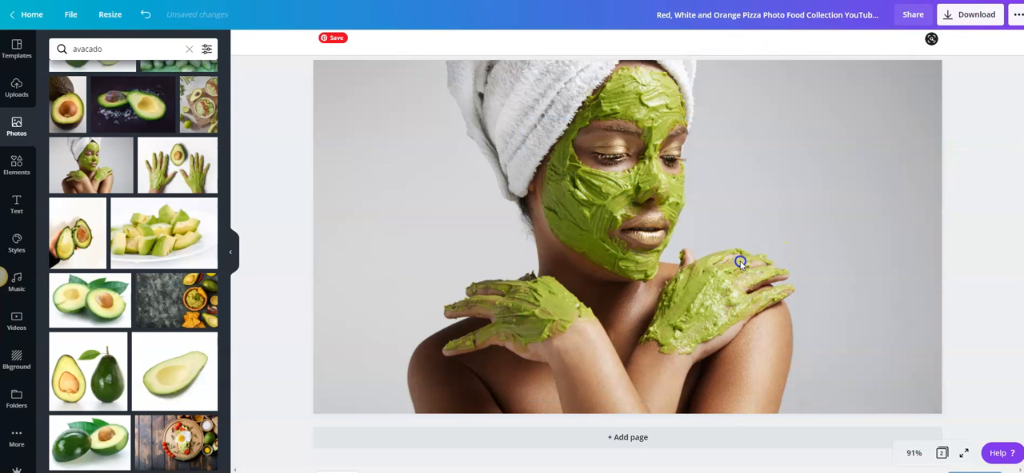
Step: Insert the pink-background photo of fruit and avocado and enlarge it to the page's full height along its left edge
{"action": "scroll", "coordinate": [134, 263], "scroll_direction": "down", "scroll_amount": 5}
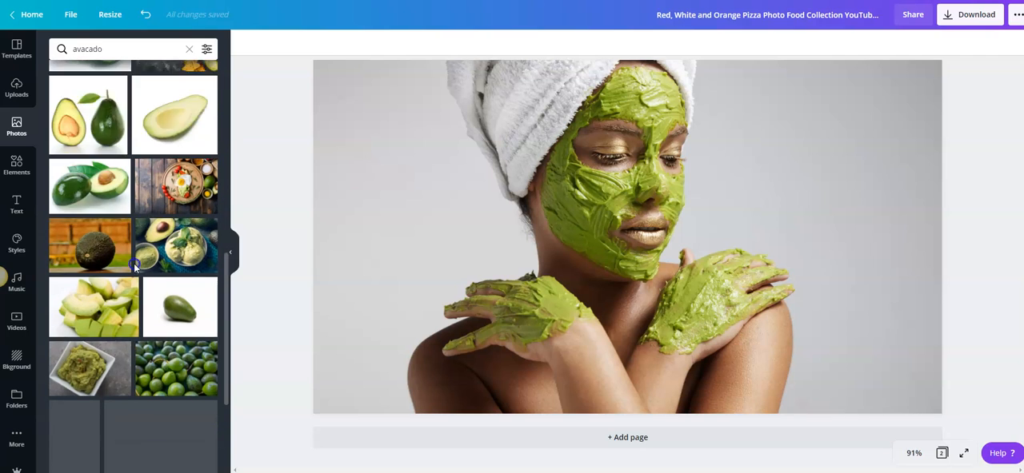
{"action": "scroll", "coordinate": [134, 264], "scroll_direction": "down", "scroll_amount": 2}
{"action": "scroll", "coordinate": [134, 264], "scroll_direction": "down", "scroll_amount": 4}
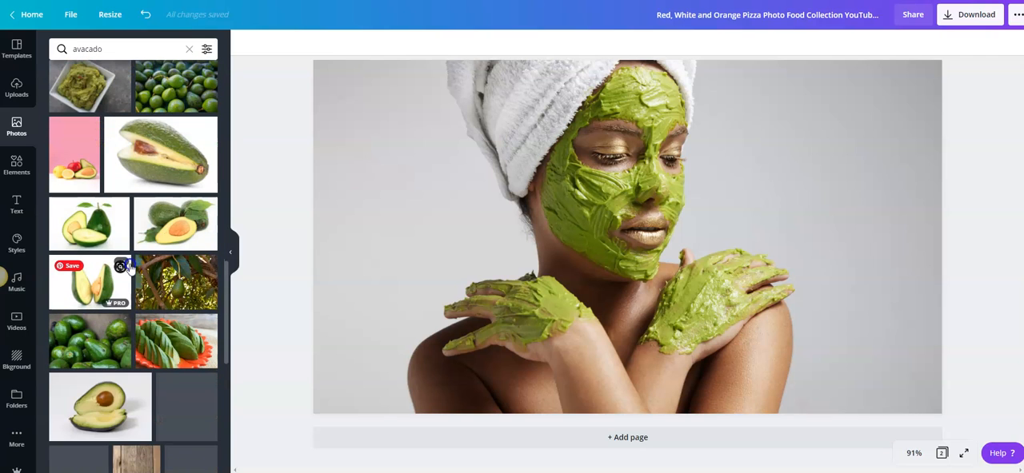
{"action": "left_click", "coordinate": [72, 149]}
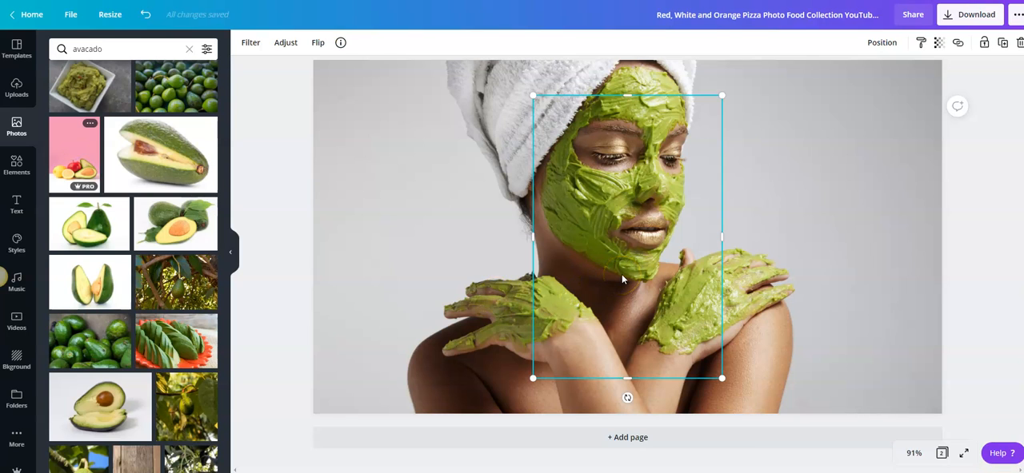
{"action": "left_click_drag", "start_coordinate": [621, 274], "coordinate": [403, 311]}
{"action": "left_click_drag", "start_coordinate": [545, 68], "coordinate": [549, 61]}
{"action": "left_click", "coordinate": [881, 42]}
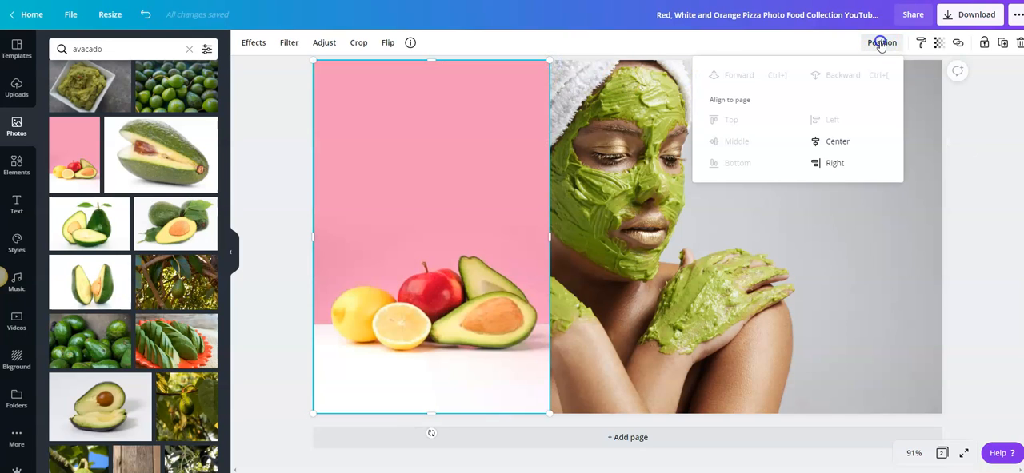
{"action": "left_click", "coordinate": [983, 222]}
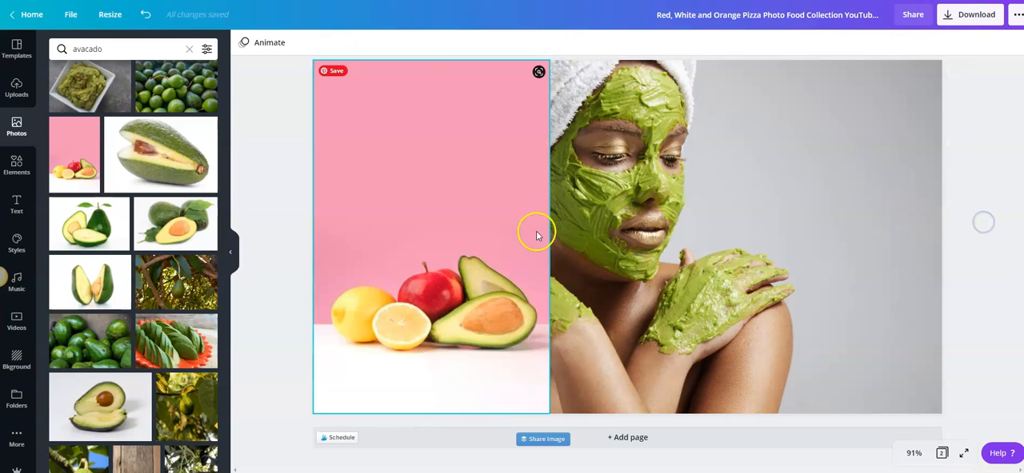
Step: Detach the face-mask photo from the page background so it can be moved as a separate image
{"action": "left_click", "coordinate": [631, 217]}
{"action": "left_click_drag", "start_coordinate": [631, 216], "coordinate": [800, 211]}
{"action": "left_click_drag", "start_coordinate": [745, 301], "coordinate": [735, 323]}
{"action": "right_click", "coordinate": [737, 285]}
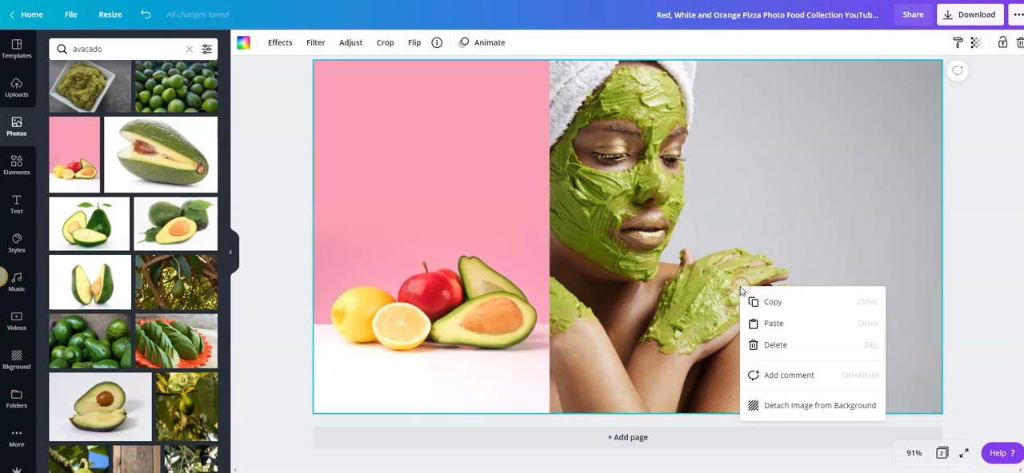
{"action": "left_click", "coordinate": [776, 406]}
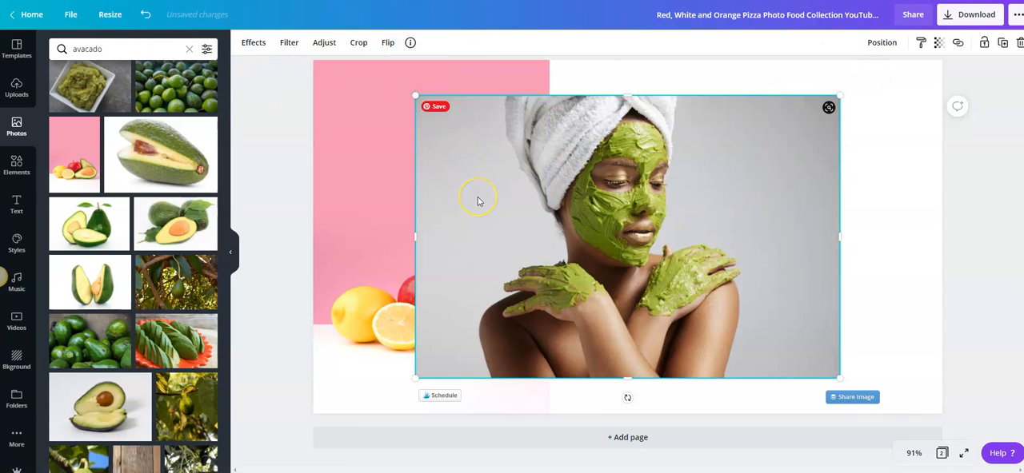
Step: Remove the background from the face-mask photo and move the cut-out to the page's lower-left corner
{"action": "left_click", "coordinate": [253, 42]}
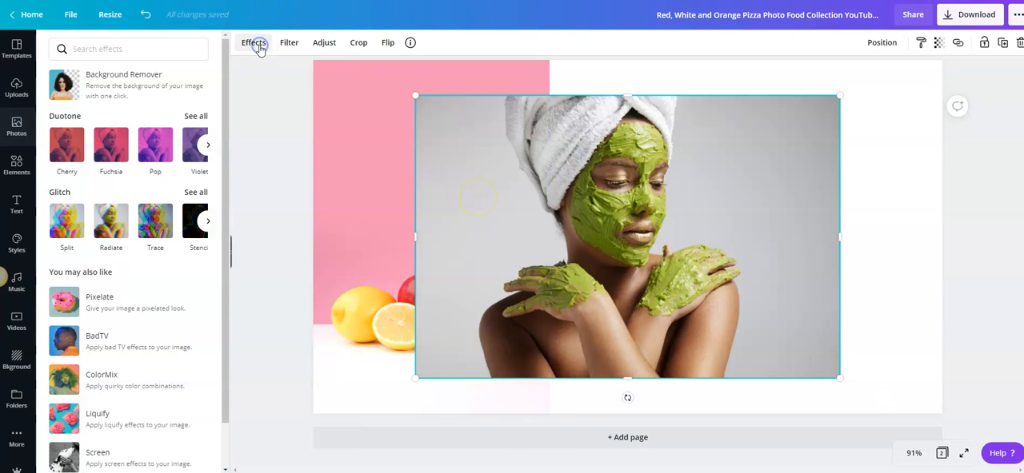
{"action": "left_click", "coordinate": [112, 97]}
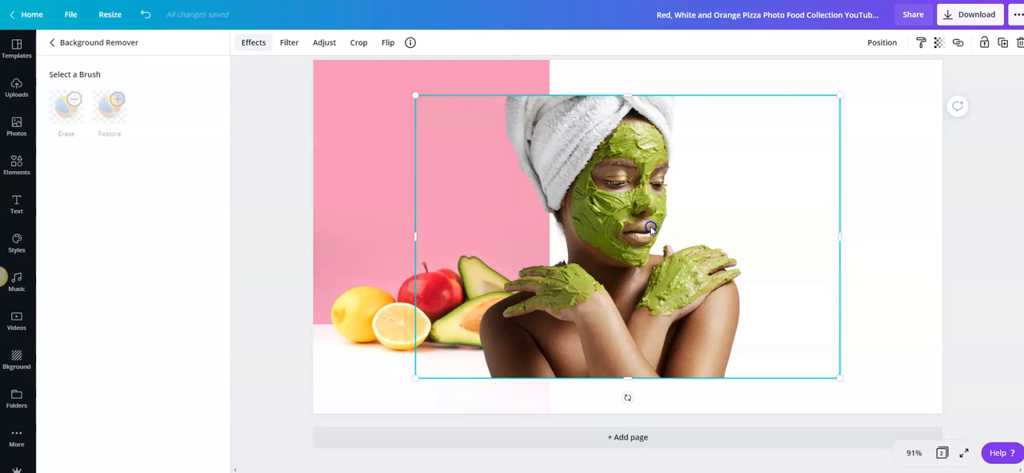
{"action": "left_click_drag", "start_coordinate": [617, 200], "coordinate": [516, 235]}
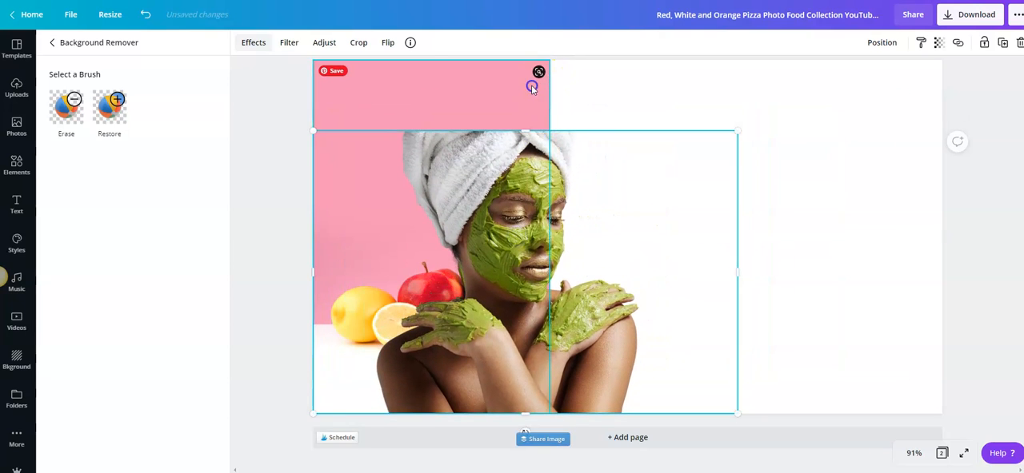
Step: Widen the pink-background fruit photo until it covers about two thirds of the page's width
{"action": "left_click", "coordinate": [530, 84]}
{"action": "left_click_drag", "start_coordinate": [549, 239], "coordinate": [715, 263]}
Step: Stretch the face-mask photo to the page's full height and move it to the page's right side, partly over the fruit photo
{"action": "left_click", "coordinate": [535, 151]}
{"action": "left_click_drag", "start_coordinate": [524, 129], "coordinate": [529, 60]}
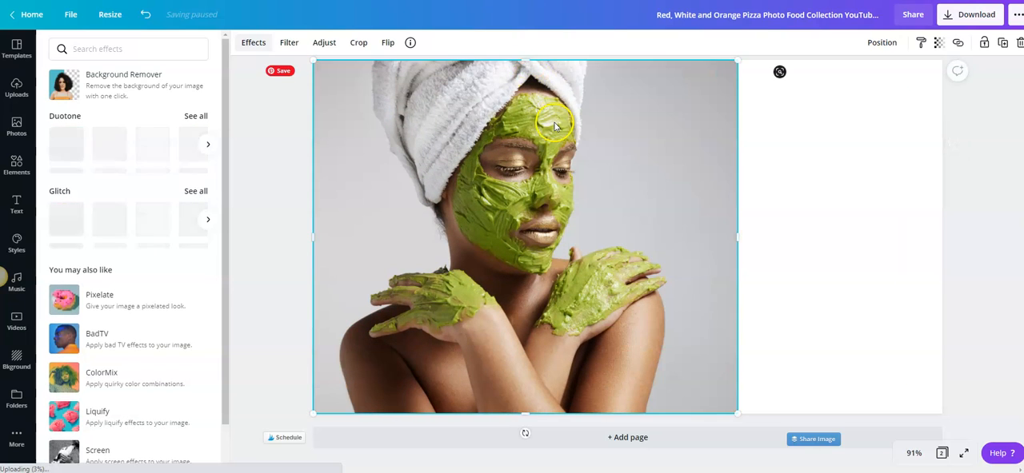
{"action": "left_click_drag", "start_coordinate": [638, 221], "coordinate": [778, 217]}
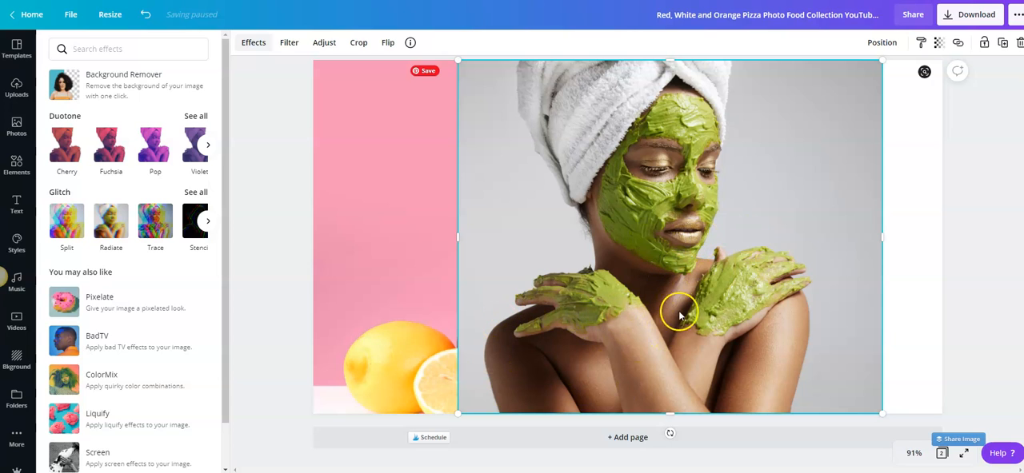
{"action": "left_click_drag", "start_coordinate": [663, 293], "coordinate": [744, 289]}
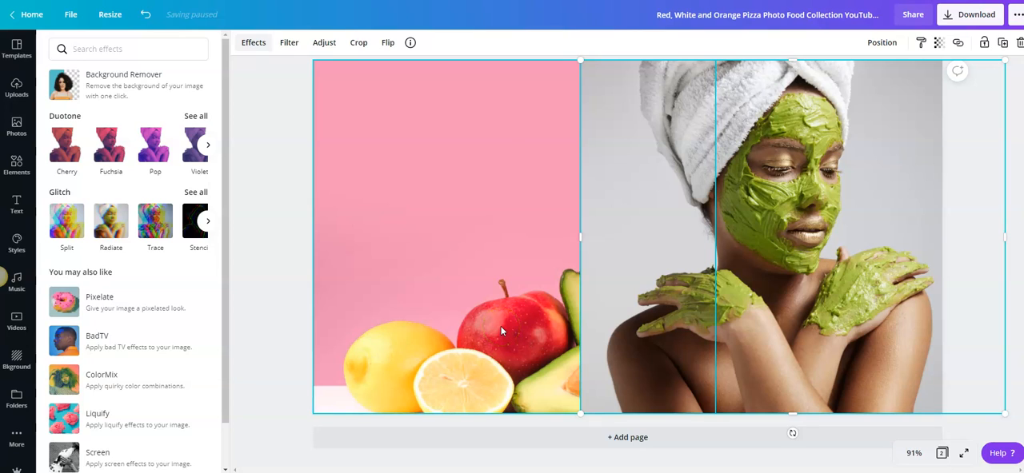
Step: Delete the face-mask photo and the pink-background fruit photo from the page
{"action": "left_click", "coordinate": [679, 331]}
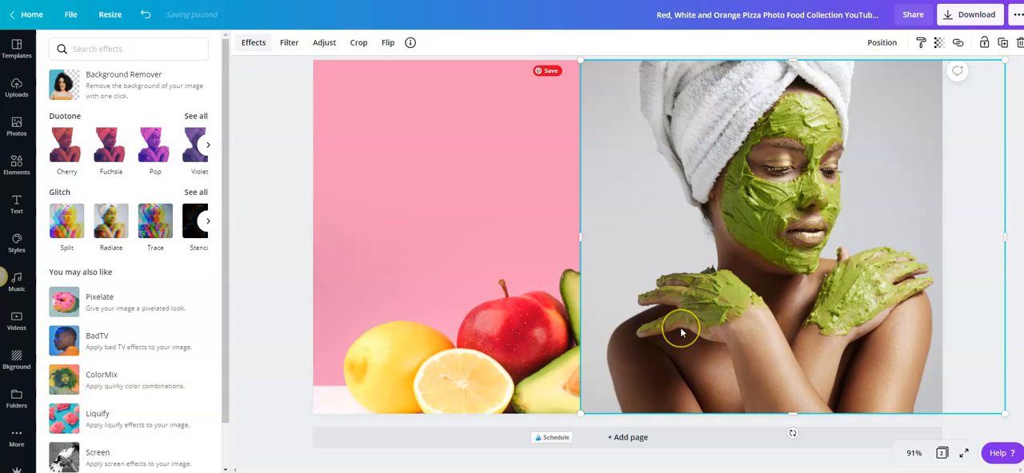
{"action": "key", "text": "Delete"}
{"action": "left_click", "coordinate": [647, 261]}
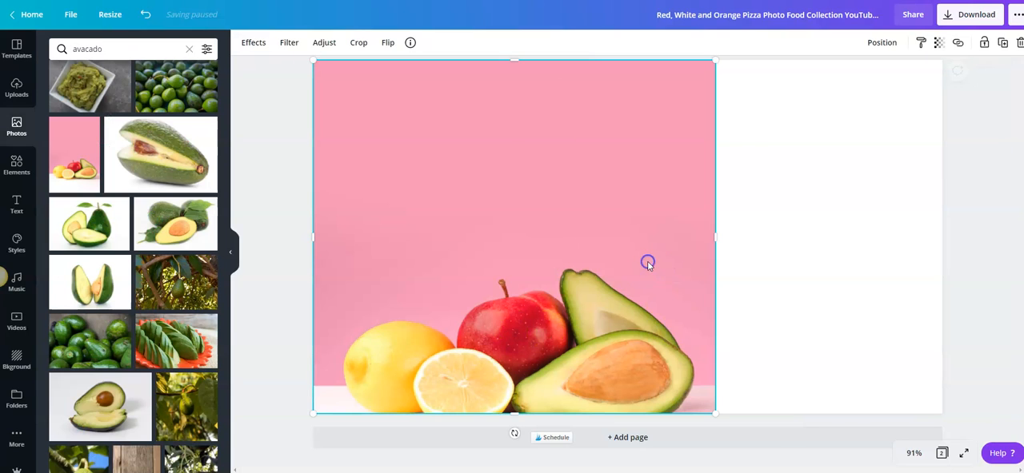
{"action": "key", "text": "Delete"}
{"action": "left_click", "coordinate": [478, 210]}
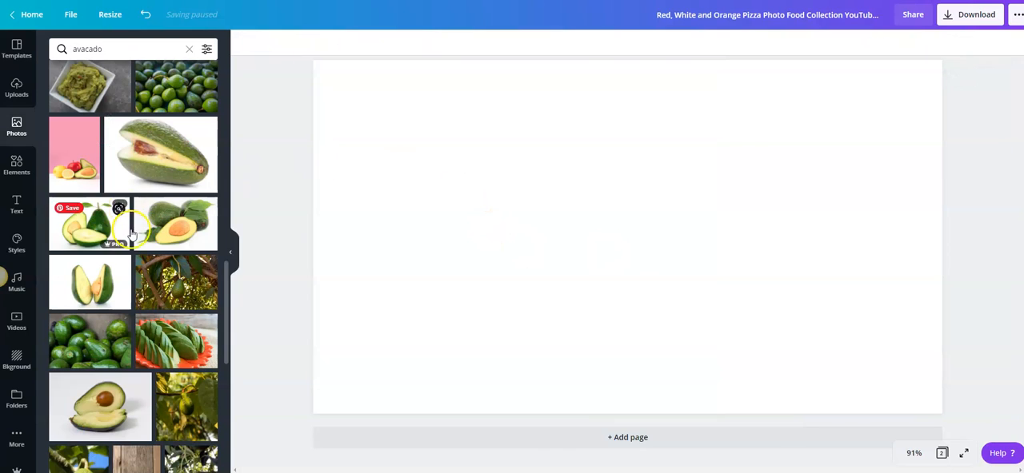
Step: Look further through the avocado photos and clear the search to return to the general photo library
{"action": "scroll", "coordinate": [116, 270], "scroll_direction": "down", "scroll_amount": 5}
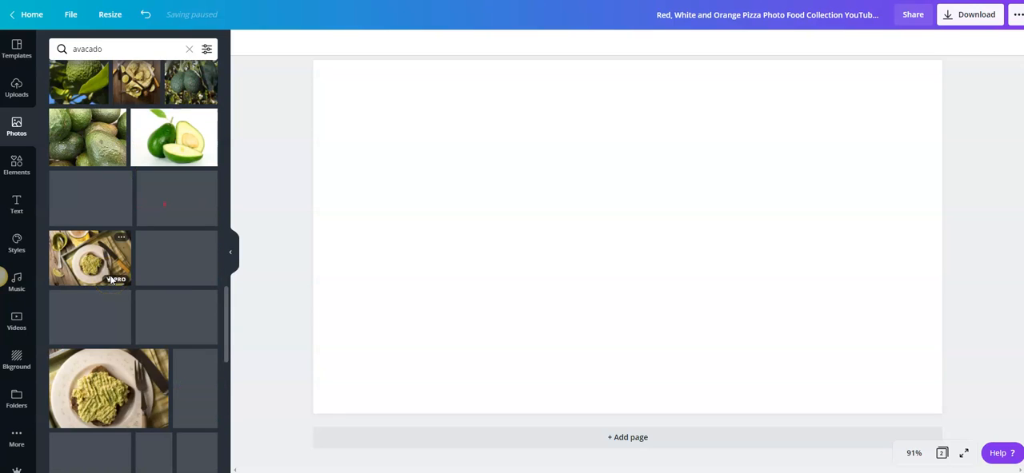
{"action": "scroll", "coordinate": [112, 281], "scroll_direction": "down", "scroll_amount": 1}
{"action": "scroll", "coordinate": [112, 280], "scroll_direction": "down", "scroll_amount": 4}
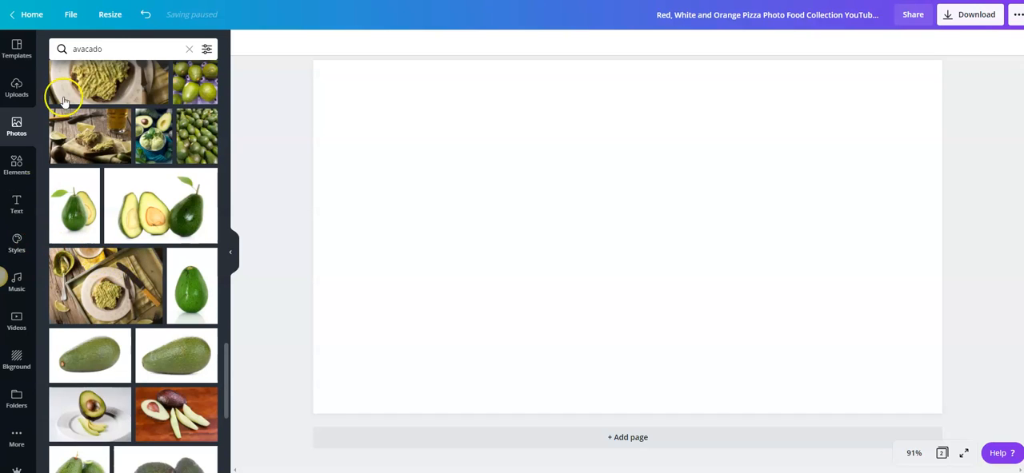
{"action": "left_click", "coordinate": [186, 50]}
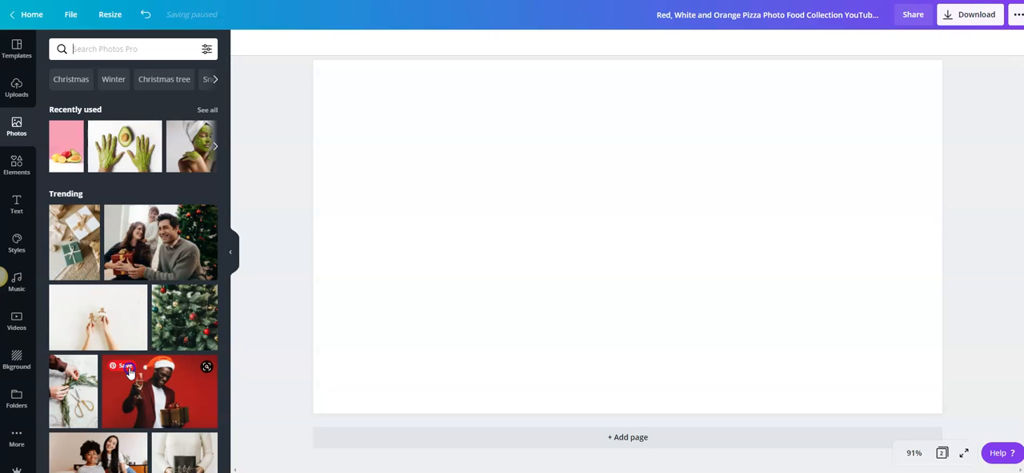
{"action": "left_click", "coordinate": [151, 403]}
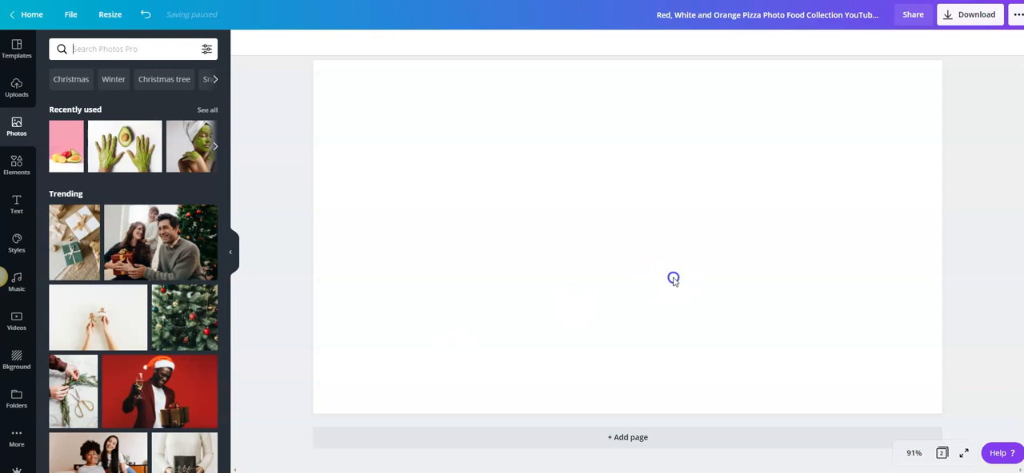